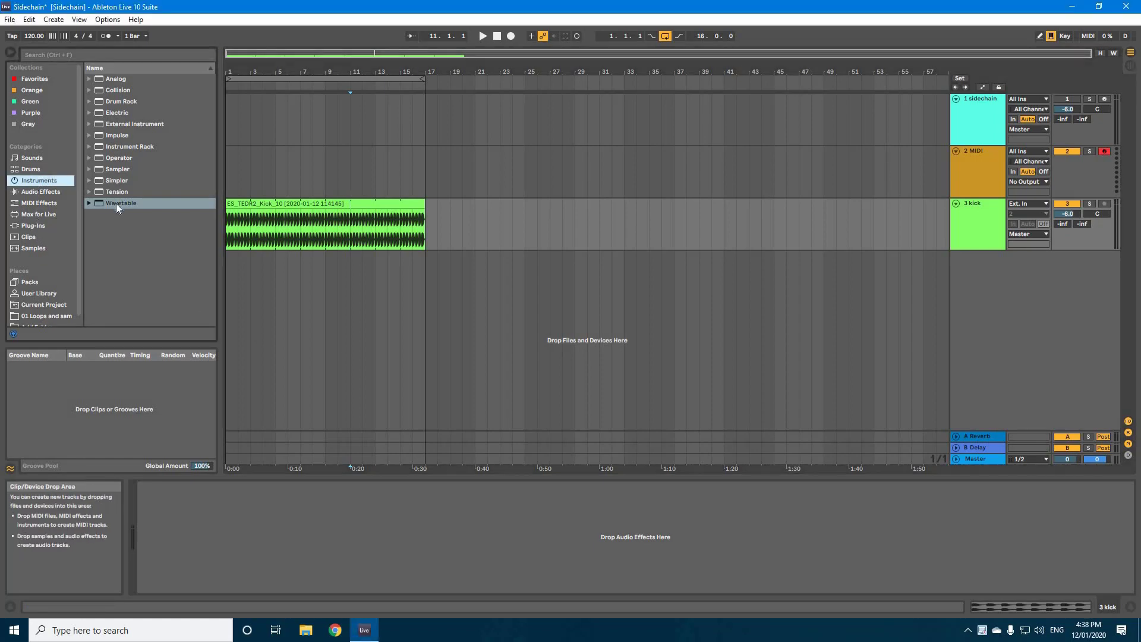
Load the Wavetable instrument onto the empty MIDI track 2
{"action": "left_click_drag", "start_coordinate": [118, 206], "coordinate": [250, 175]}
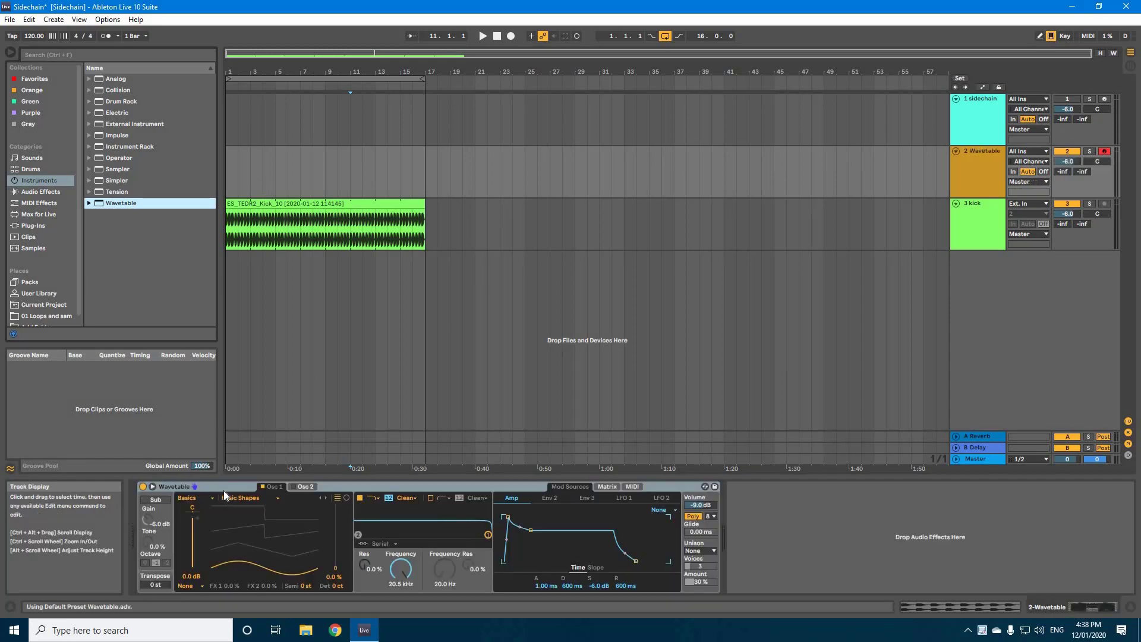
{"action": "left_click", "coordinate": [203, 520]}
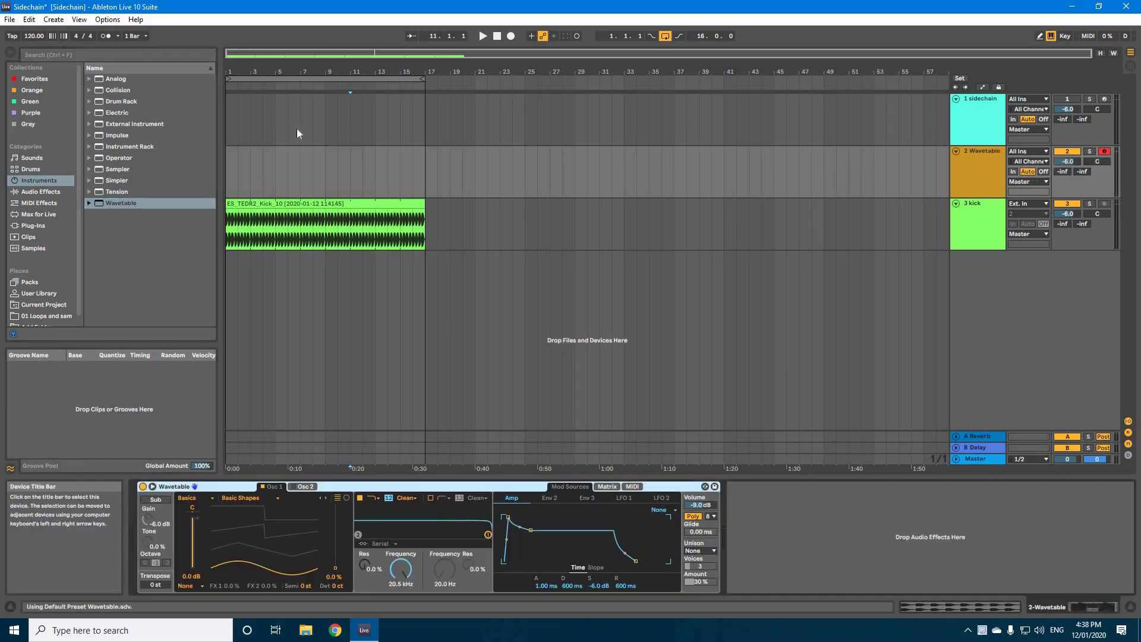
Insert an empty MIDI clip over bars 1 to 17 of the Wavetable track and set its loop length to 4 bars
{"action": "left_click", "coordinate": [423, 161]}
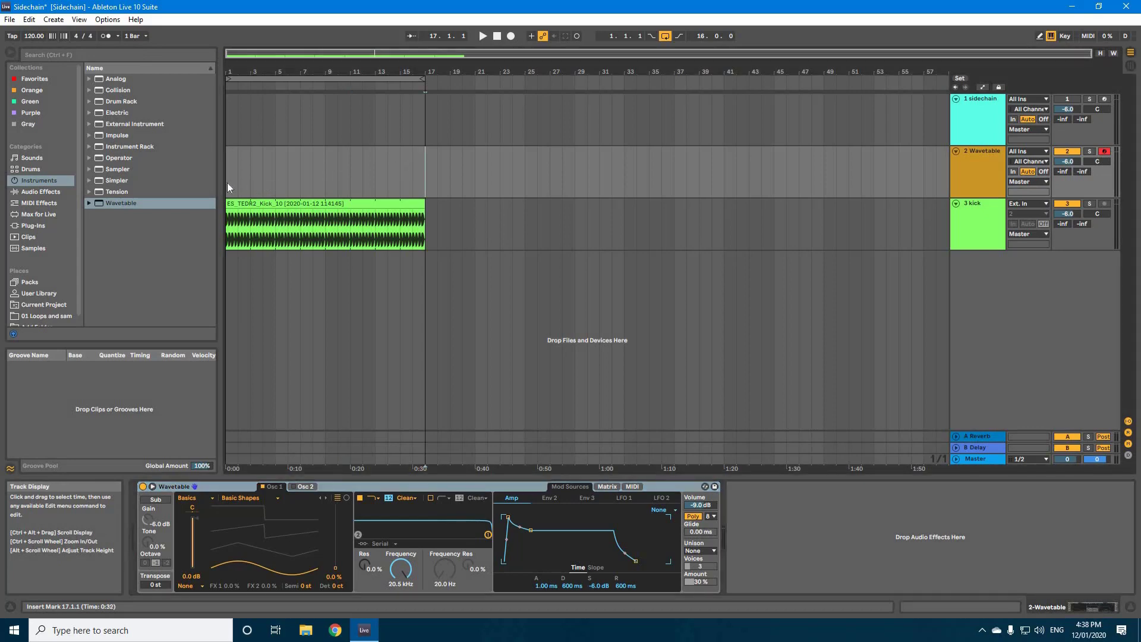
{"action": "left_click_drag", "start_coordinate": [227, 183], "coordinate": [248, 180]}
{"action": "right_click", "coordinate": [248, 181]}
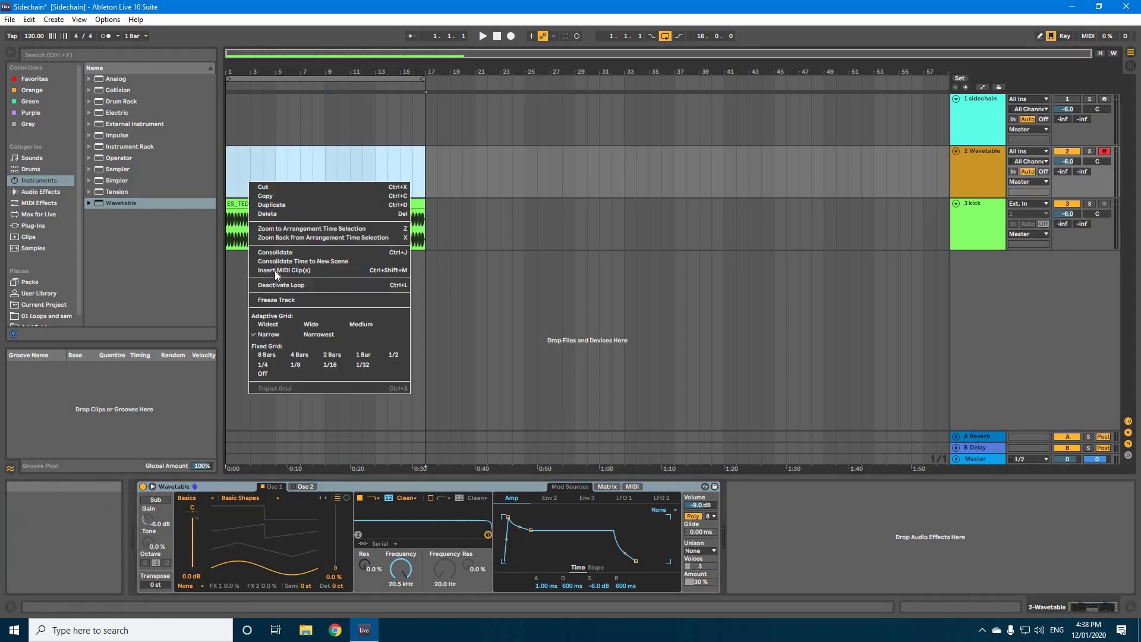
{"action": "left_click", "coordinate": [274, 270]}
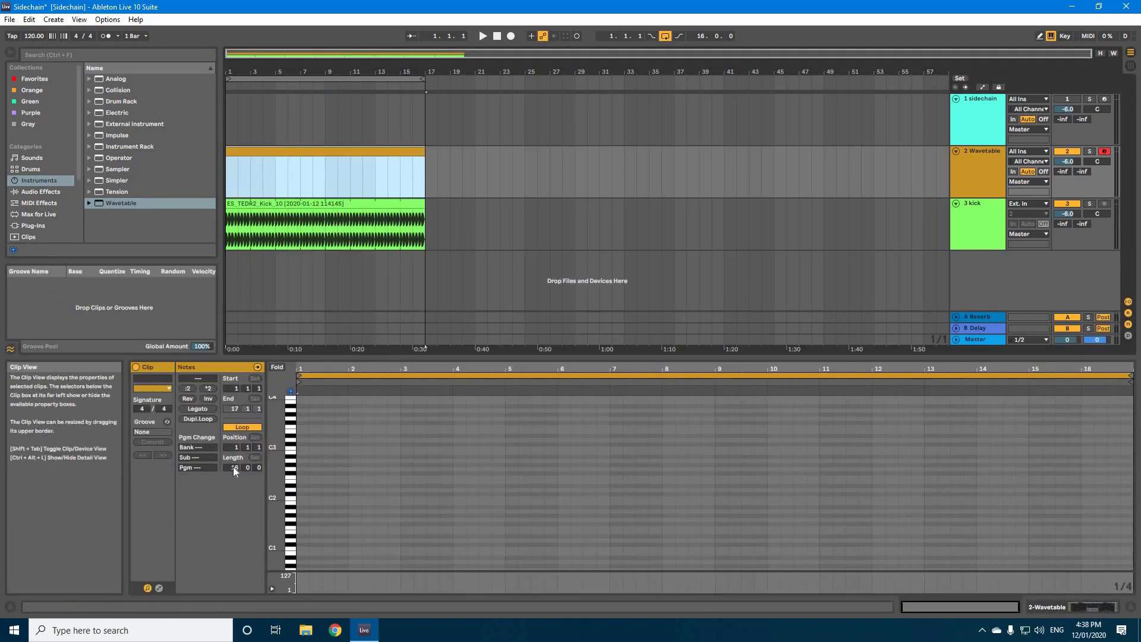
{"action": "left_click_drag", "start_coordinate": [235, 468], "coordinate": [234, 504]}
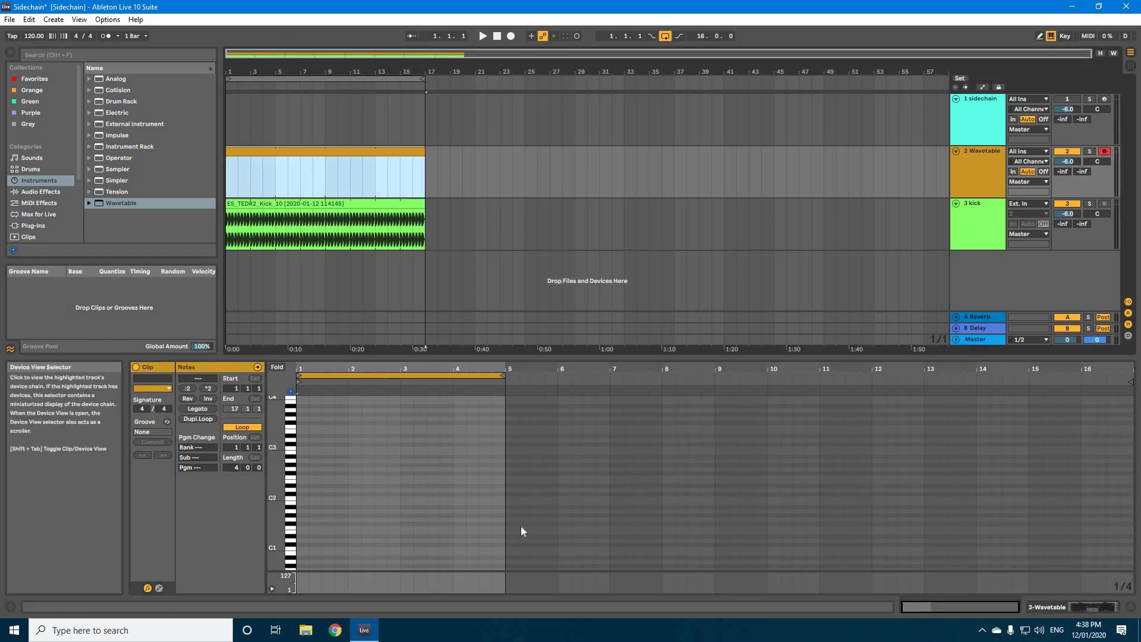
Shape Wavetable's amp envelope with 0.00 ms attack, 0.0 dB sustain and 1.50 ms release
{"action": "key", "text": "shift+Tab"}
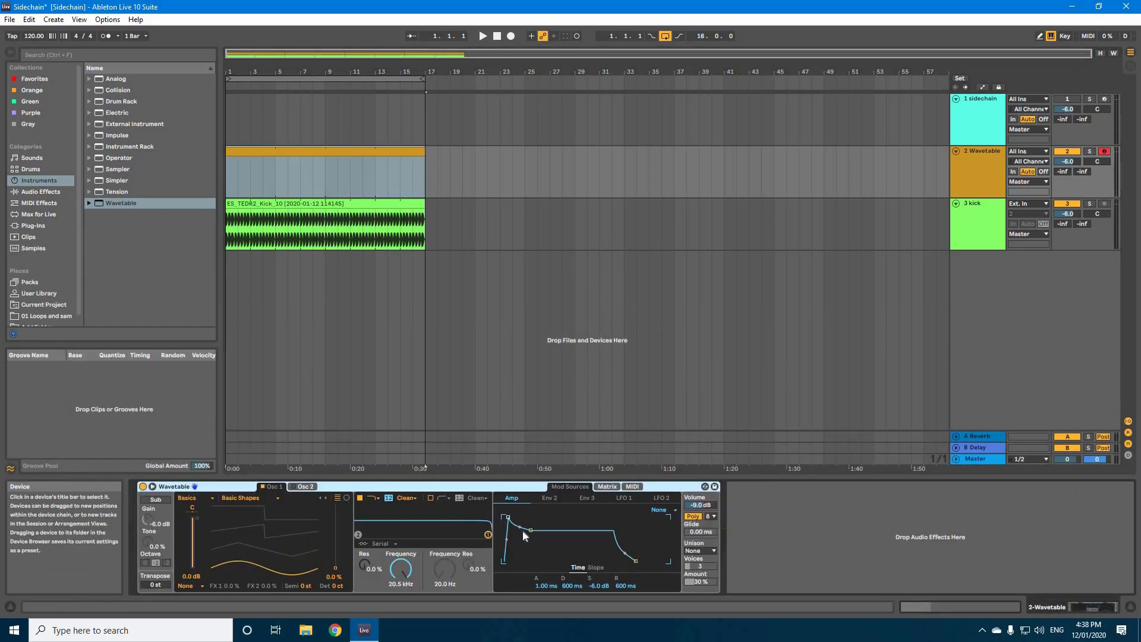
{"action": "left_click_drag", "start_coordinate": [506, 517], "coordinate": [532, 517]}
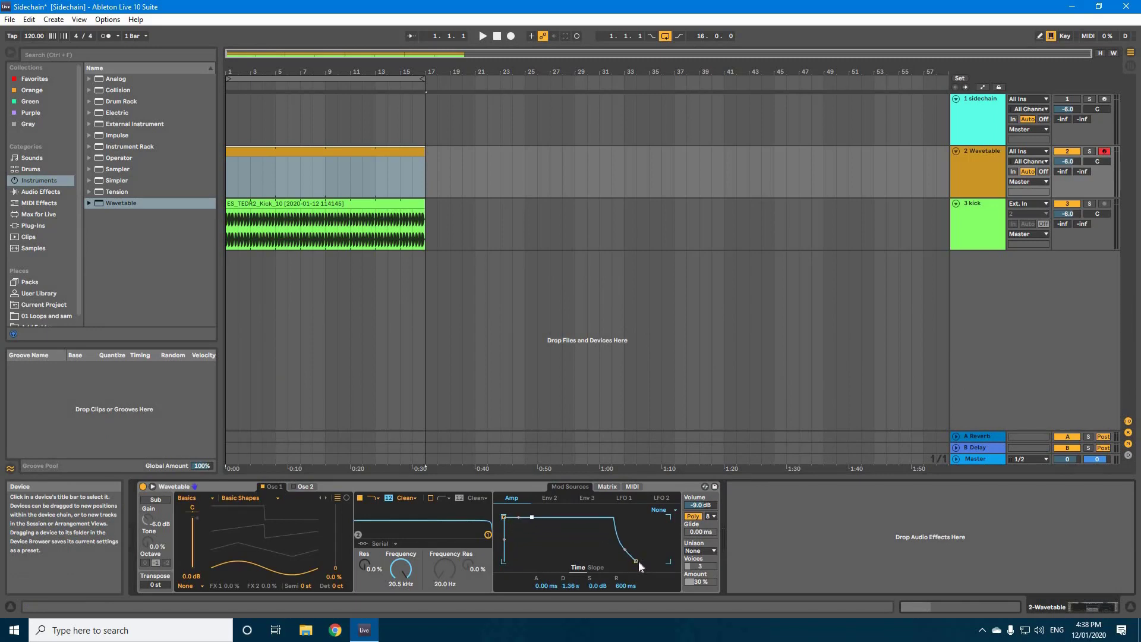
{"action": "left_click_drag", "start_coordinate": [635, 560], "coordinate": [613, 561]}
Set Osc 1's wavetable position to 68% and Wavetable's global transpose to -10 semitones
{"action": "left_click_drag", "start_coordinate": [335, 567], "coordinate": [336, 525]}
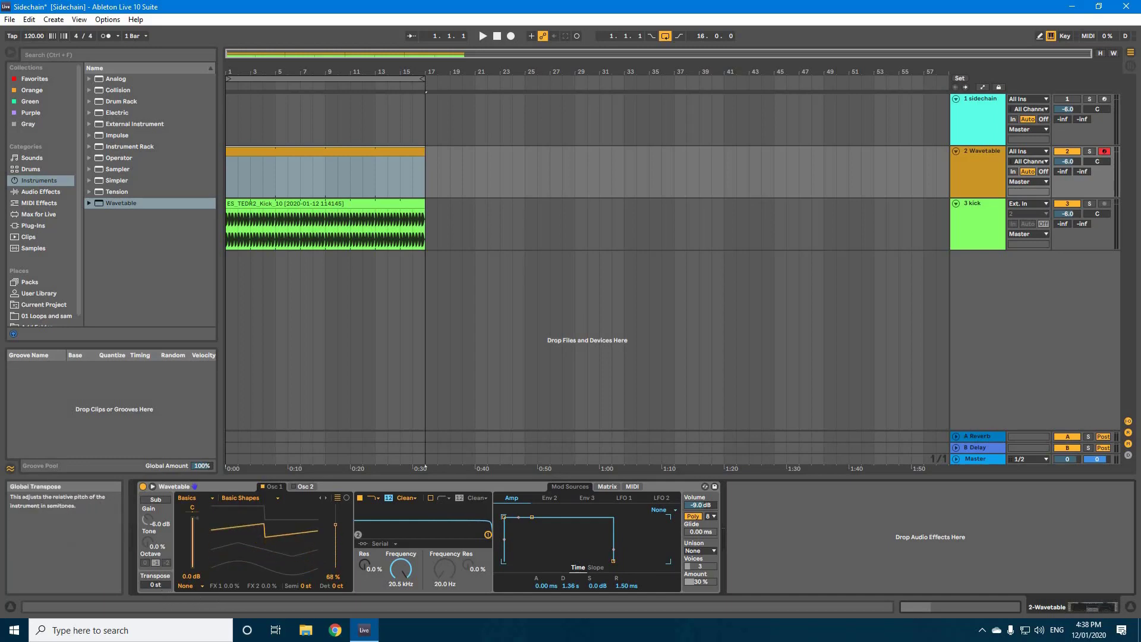
{"action": "left_click_drag", "start_coordinate": [155, 584], "coordinate": [155, 596]}
Switch Wavetable's unison mode to Classic with 5 voices
{"action": "left_click", "coordinate": [704, 551]}
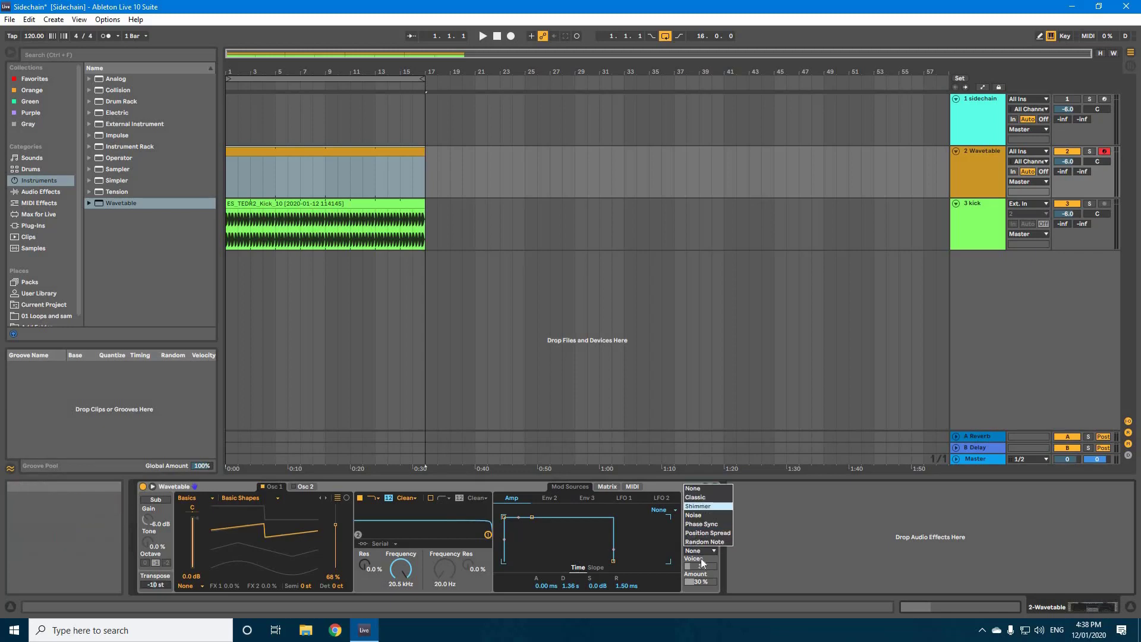
{"action": "key", "text": "Up"}
{"action": "key", "text": "Return"}
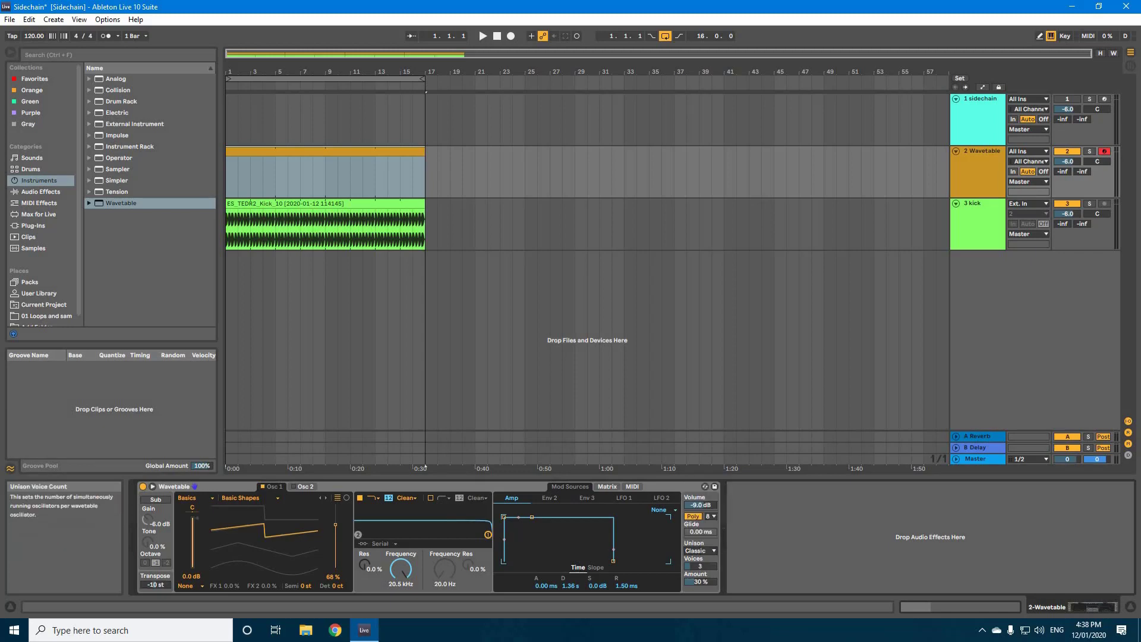
{"action": "left_click_drag", "start_coordinate": [700, 566], "coordinate": [700, 559]}
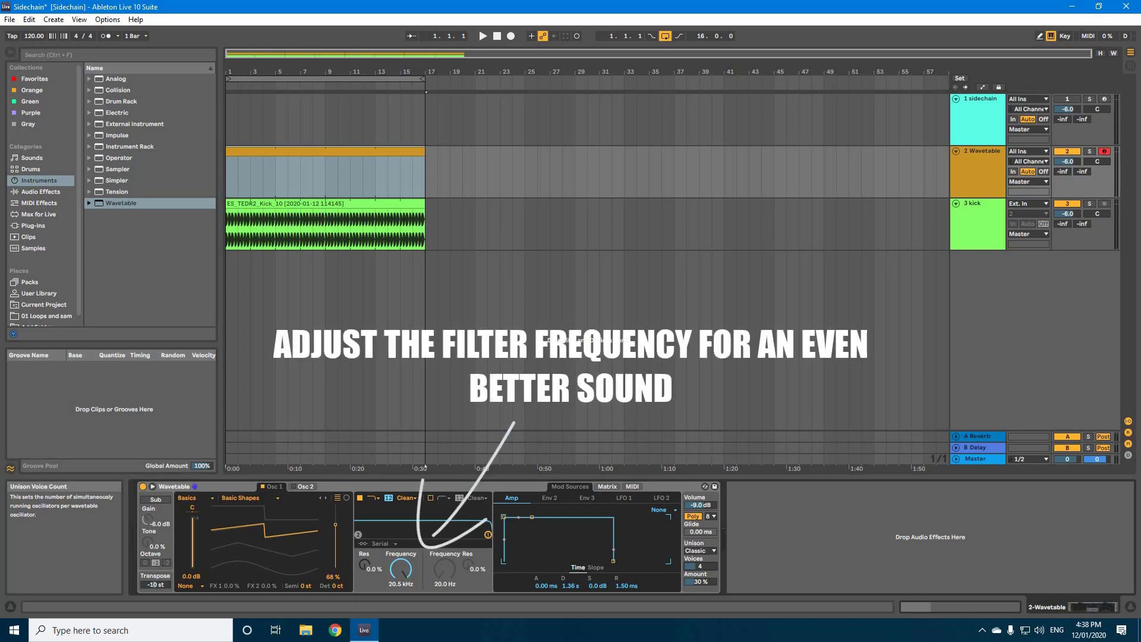
{"action": "left_click_drag", "start_coordinate": [700, 566], "coordinate": [700, 559]}
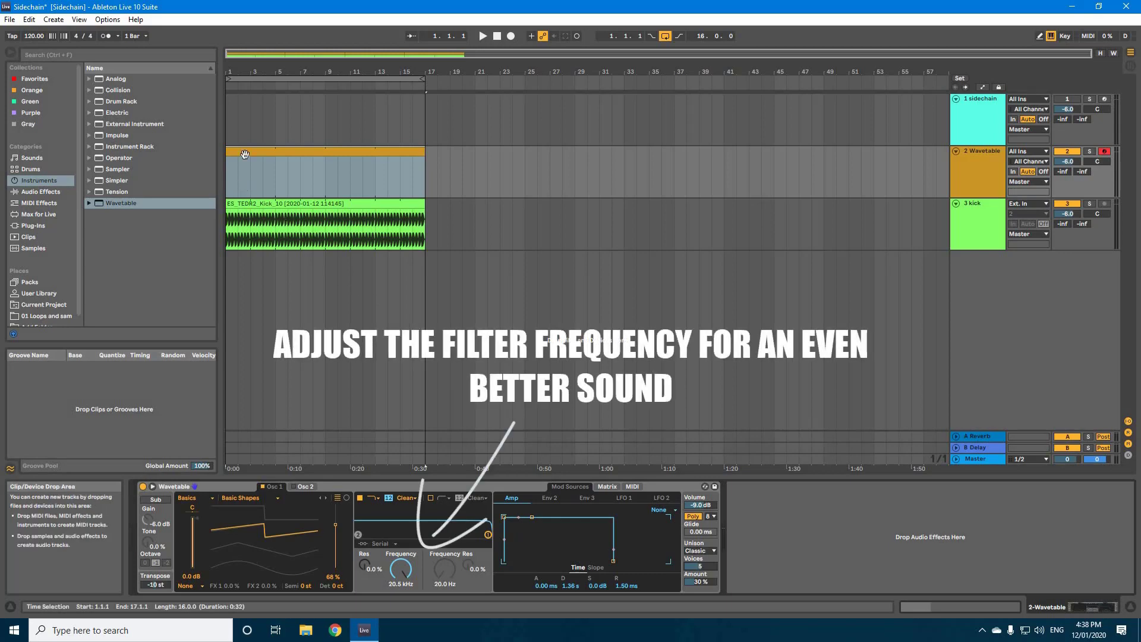
Add a C2 note in the Wavetable clip spanning the whole four-bar loop
{"action": "left_click", "coordinate": [239, 187]}
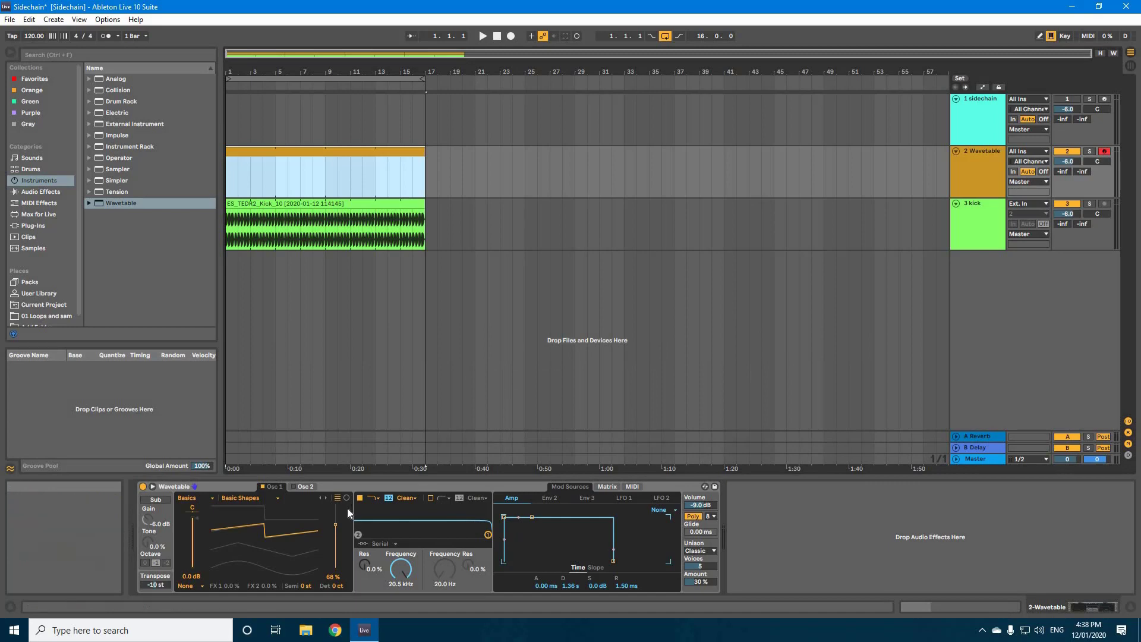
{"action": "key", "text": "shift+Tab"}
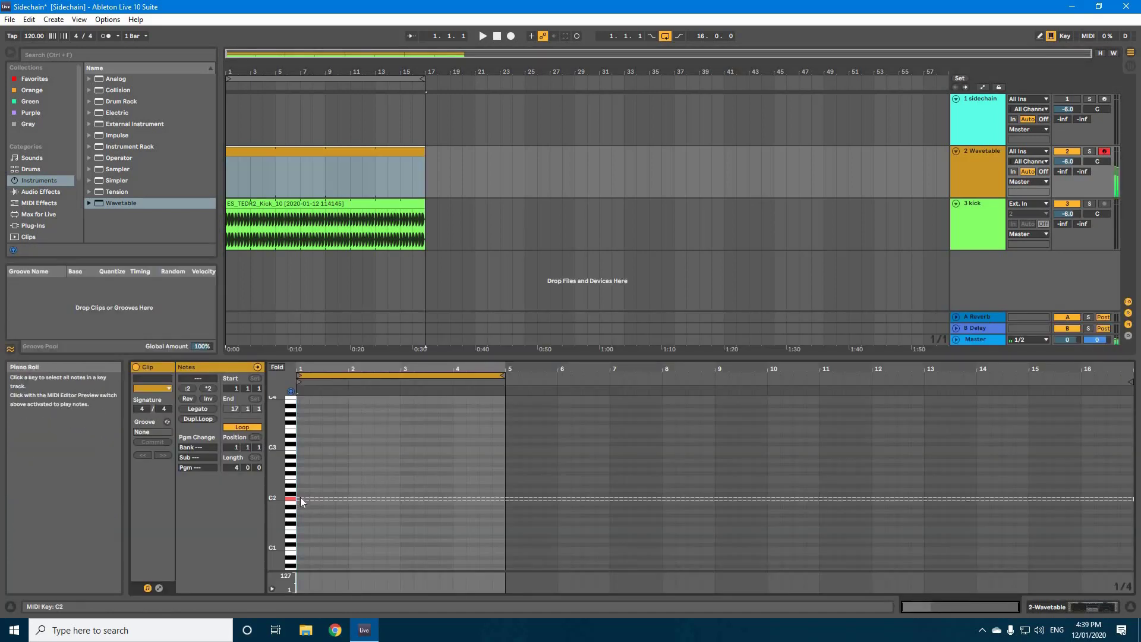
{"action": "double_click", "coordinate": [303, 498]}
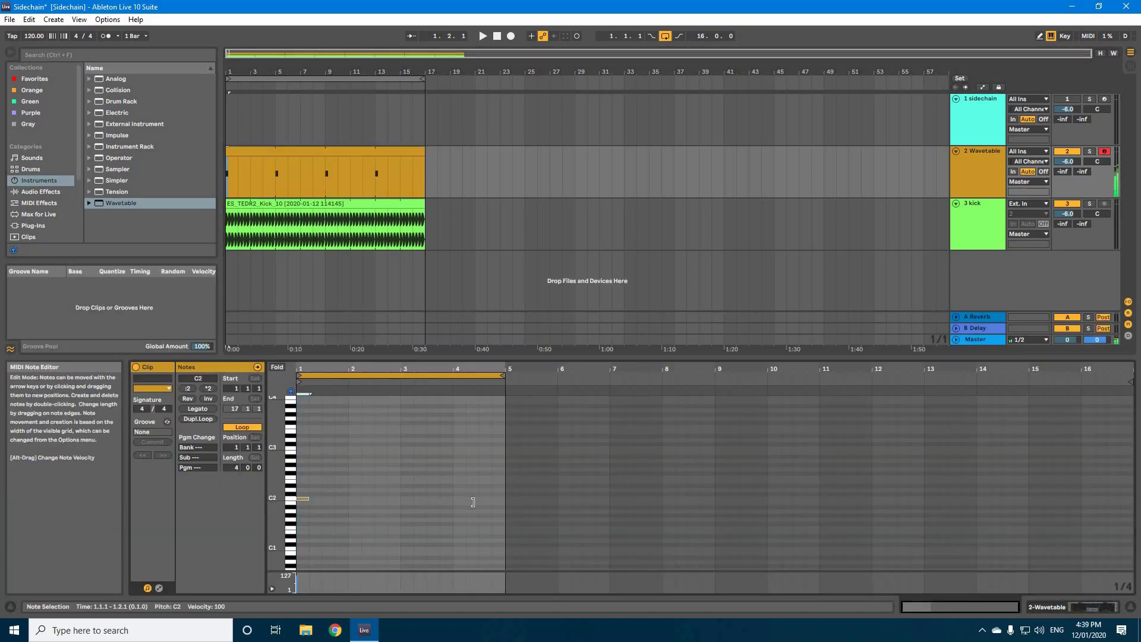
{"action": "left_click_drag", "start_coordinate": [308, 498], "coordinate": [501, 503]}
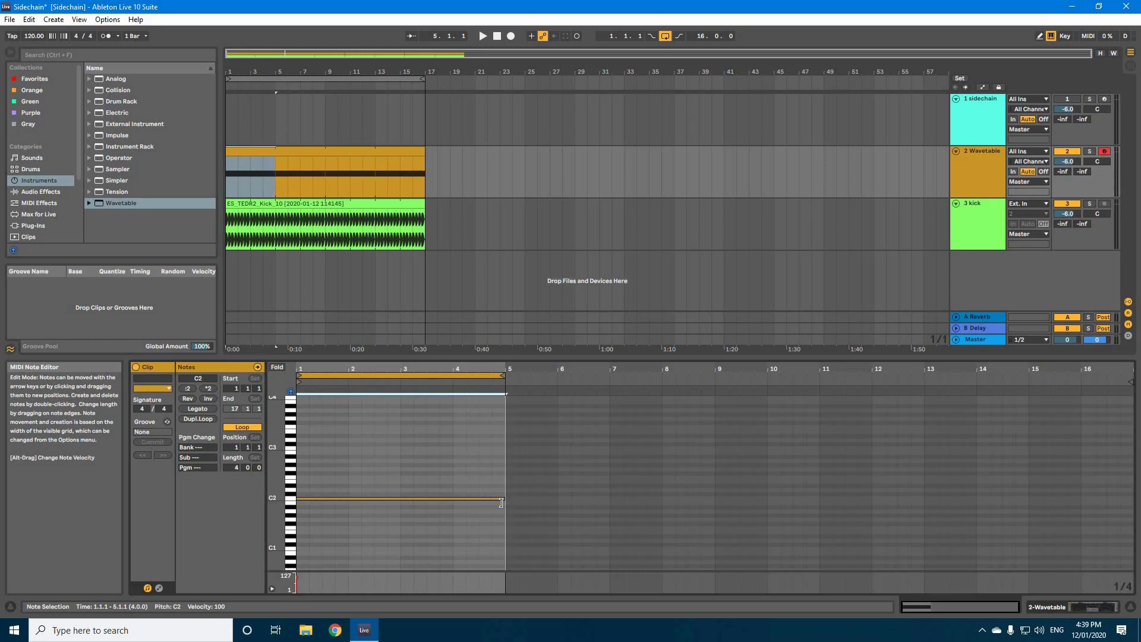
Play the Wavetable and kick tracks together from bar 1, and stop playback
{"action": "left_click", "coordinate": [230, 186]}
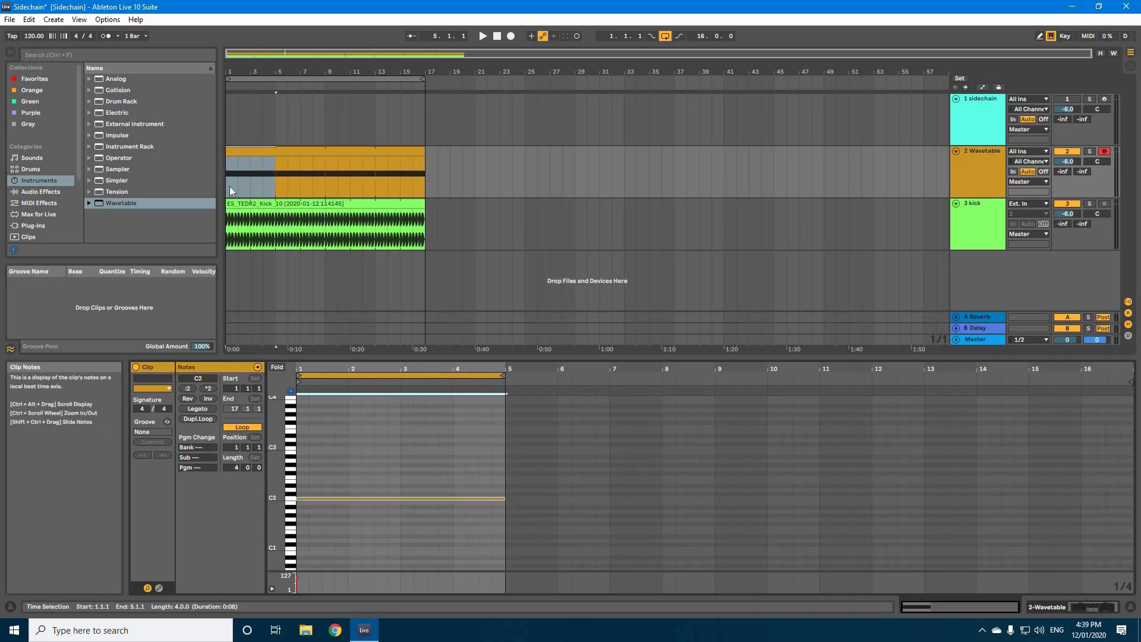
{"action": "left_click", "coordinate": [227, 186]}
{"action": "left_click", "coordinate": [227, 187]}
{"action": "key", "text": "space"}
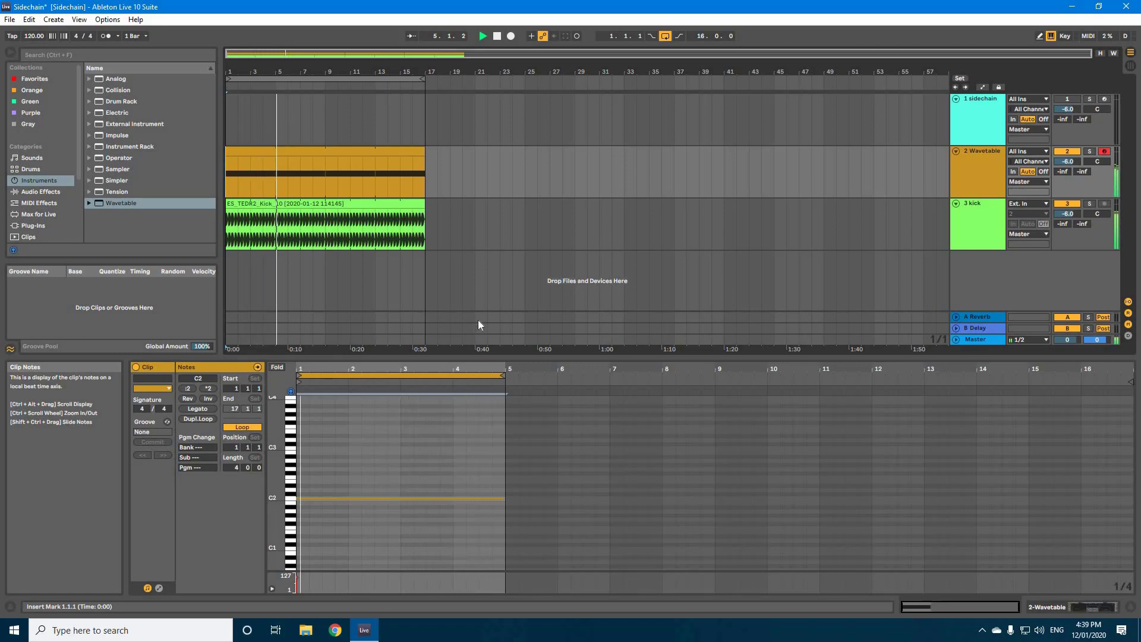
{"action": "key", "text": "space"}
Compare the clip contents of the Wavetable track and the kick track
{"action": "left_click_drag", "start_coordinate": [486, 398], "coordinate": [480, 439]}
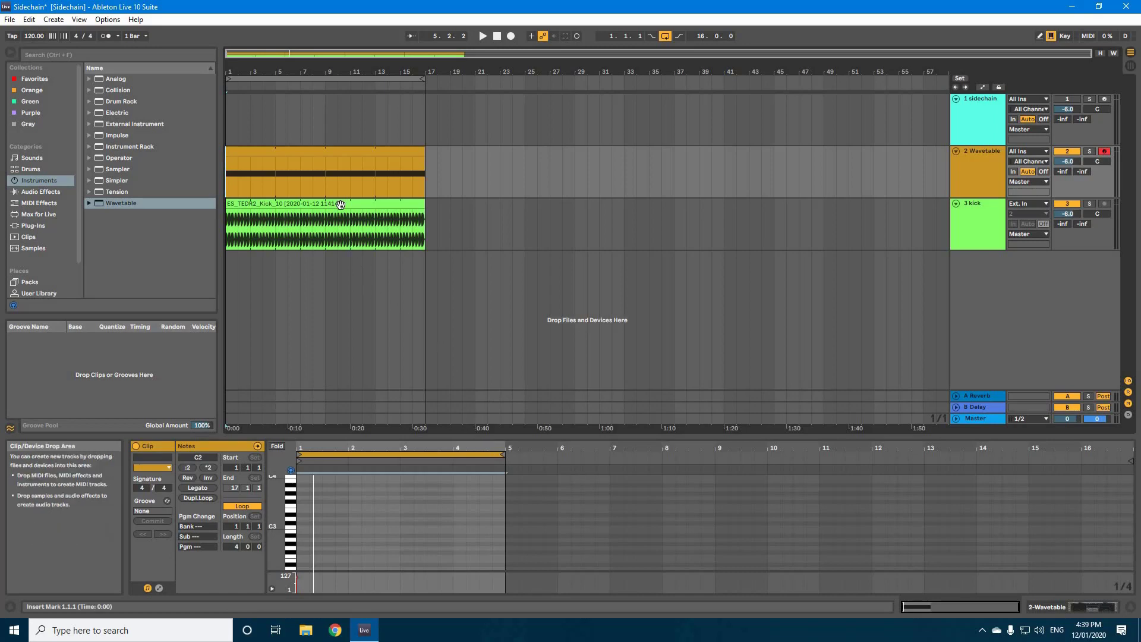
{"action": "left_click", "coordinate": [327, 151]}
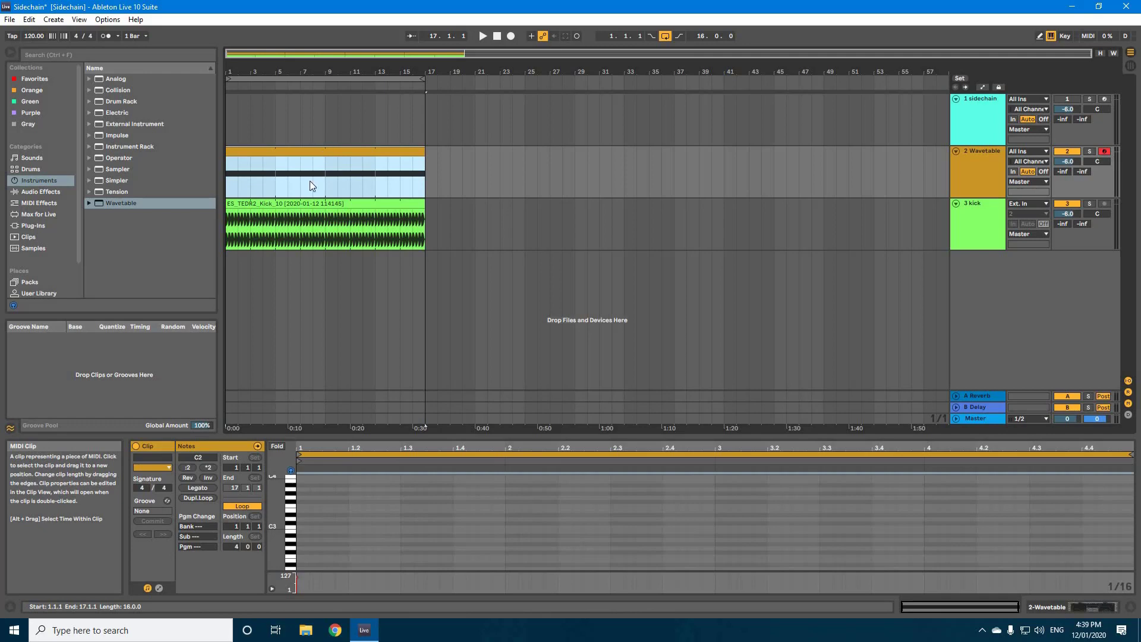
{"action": "key", "text": "Down"}
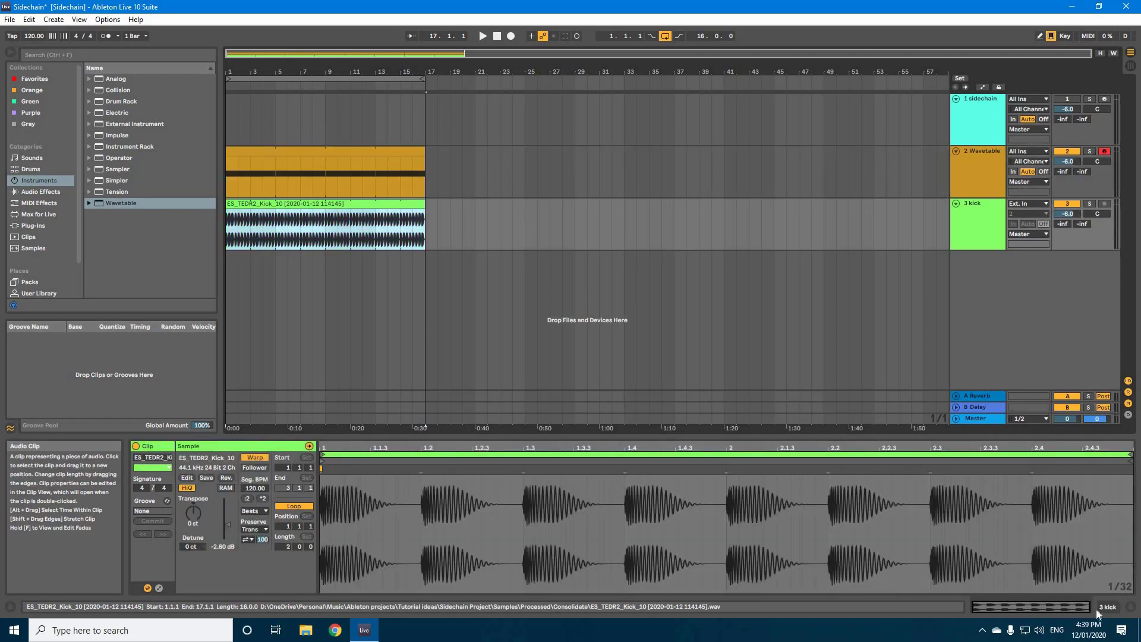
{"action": "left_click", "coordinate": [324, 511]}
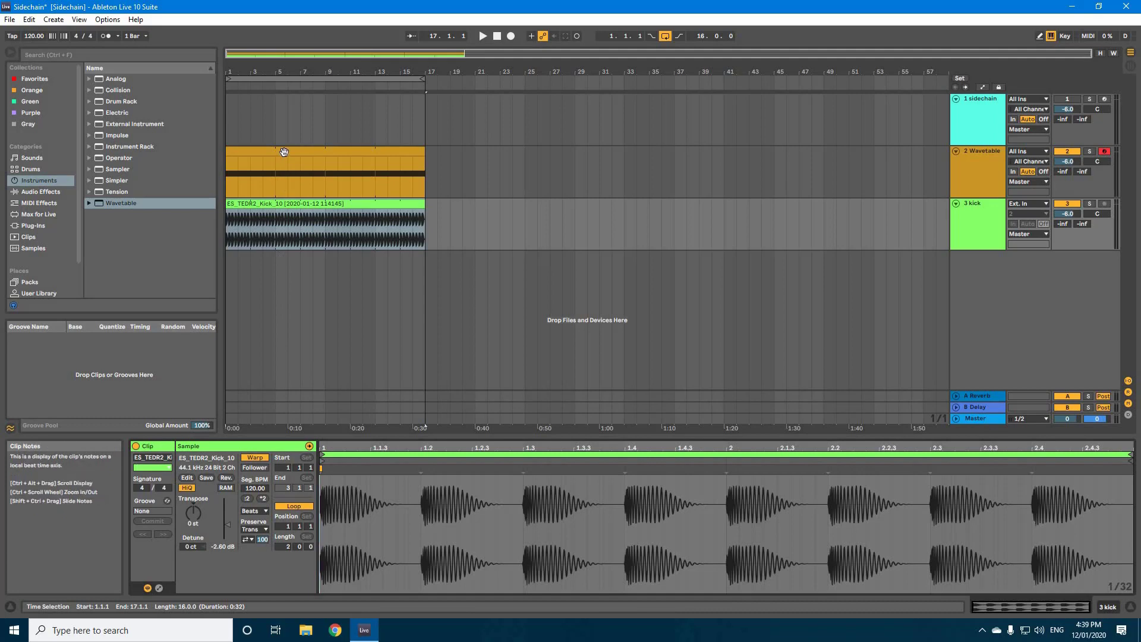
{"action": "left_click", "coordinate": [301, 174]}
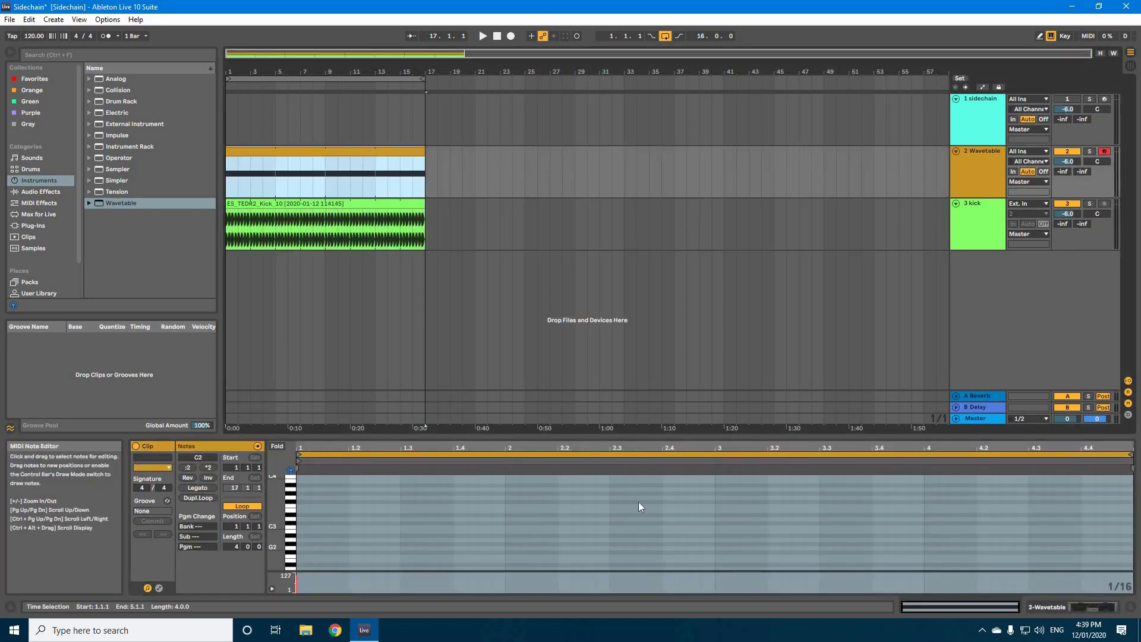
Add a Compressor audio effect after Wavetable in the track's device chain
{"action": "key", "text": "shift+Tab"}
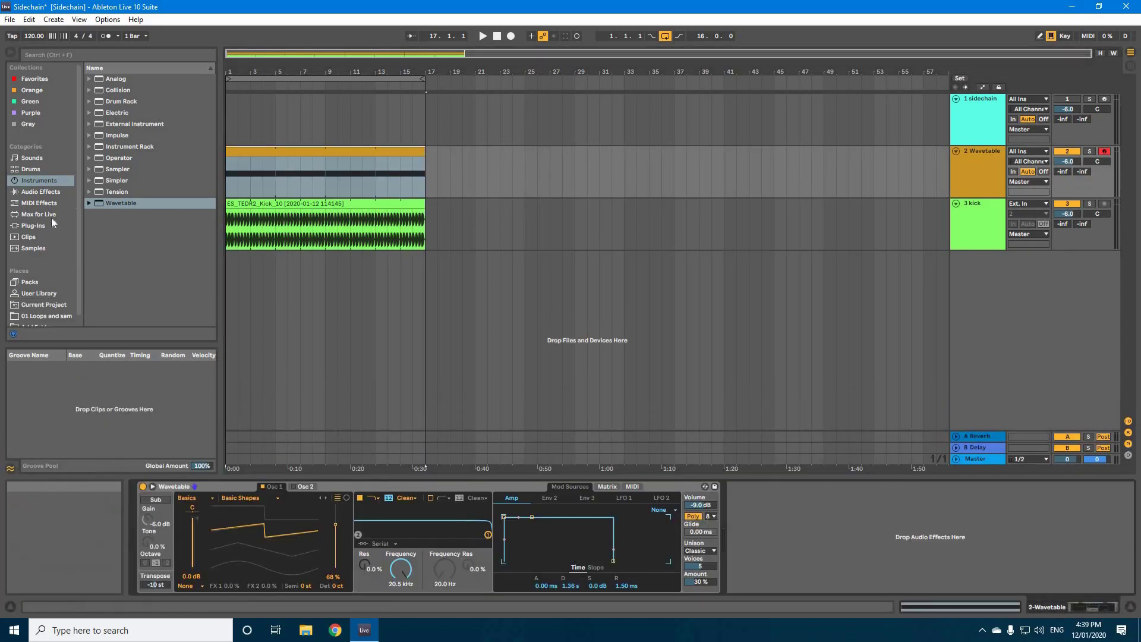
{"action": "left_click", "coordinate": [33, 190]}
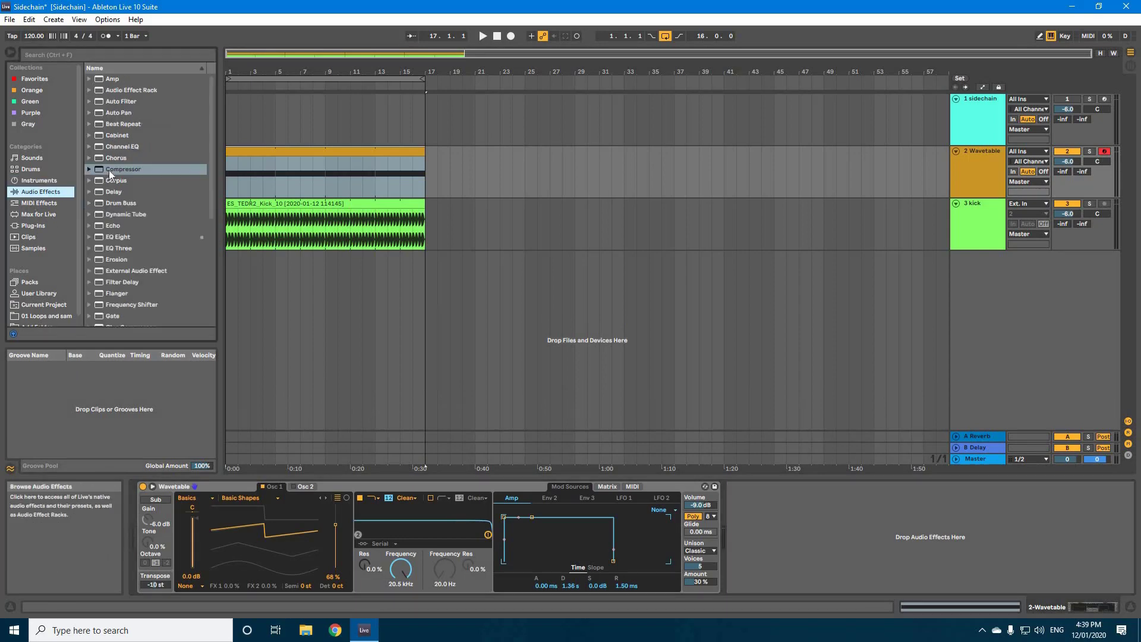
{"action": "left_click", "coordinate": [109, 169]}
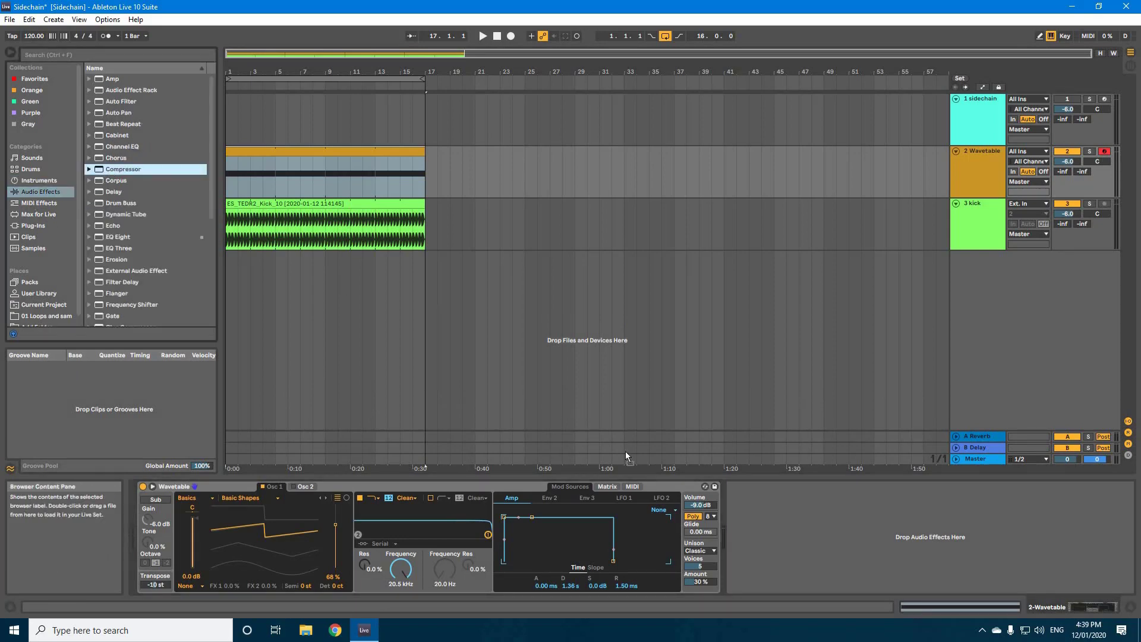
{"action": "left_click_drag", "start_coordinate": [625, 451], "coordinate": [721, 516]}
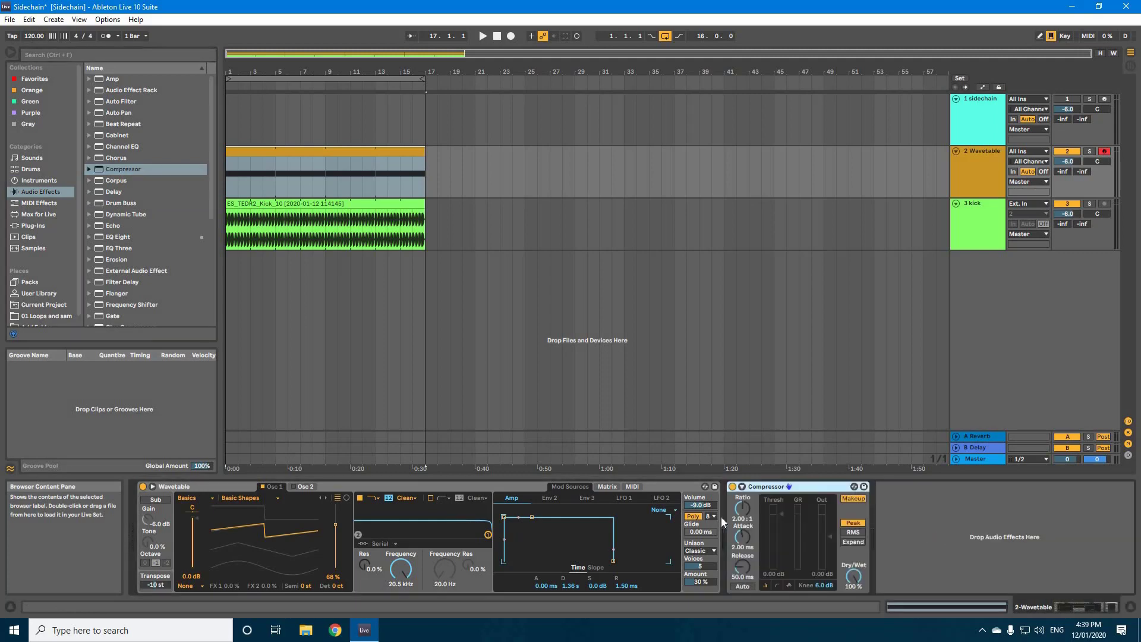
Enable the Compressor's external sidechain and set its audio source to the kick track
{"action": "left_click", "coordinate": [743, 486]}
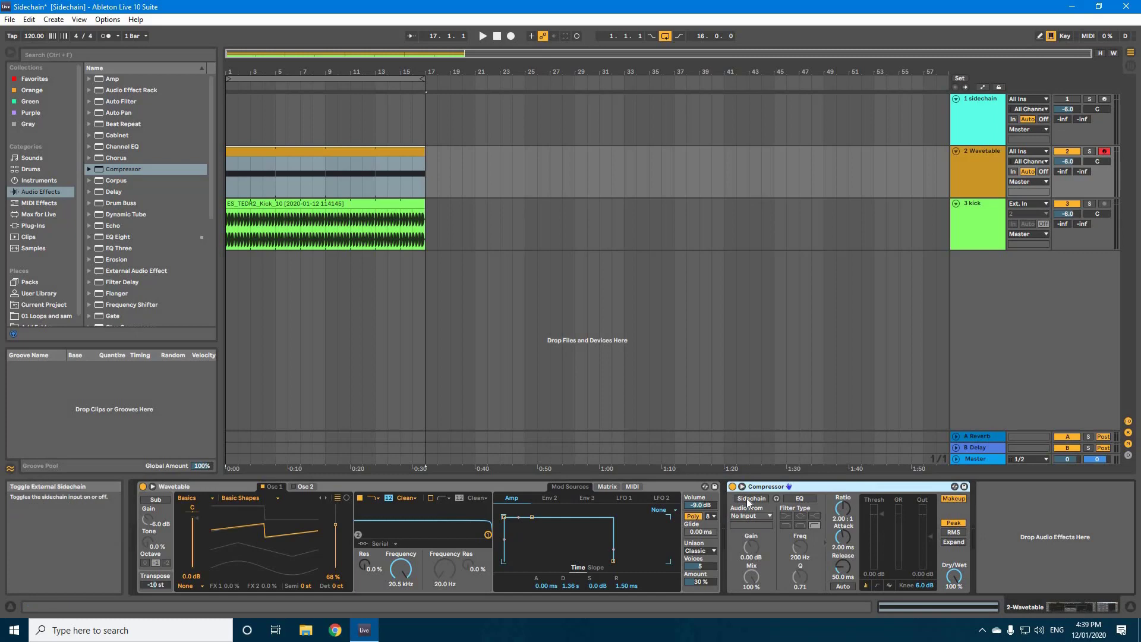
{"action": "left_click", "coordinate": [751, 497]}
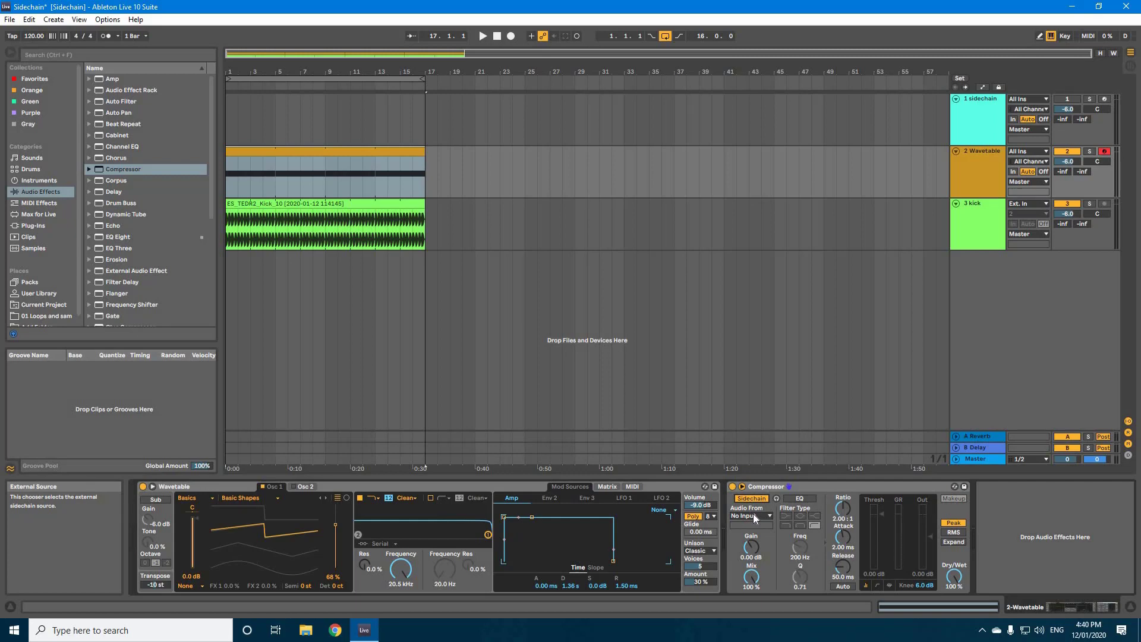
{"action": "left_click", "coordinate": [753, 514]}
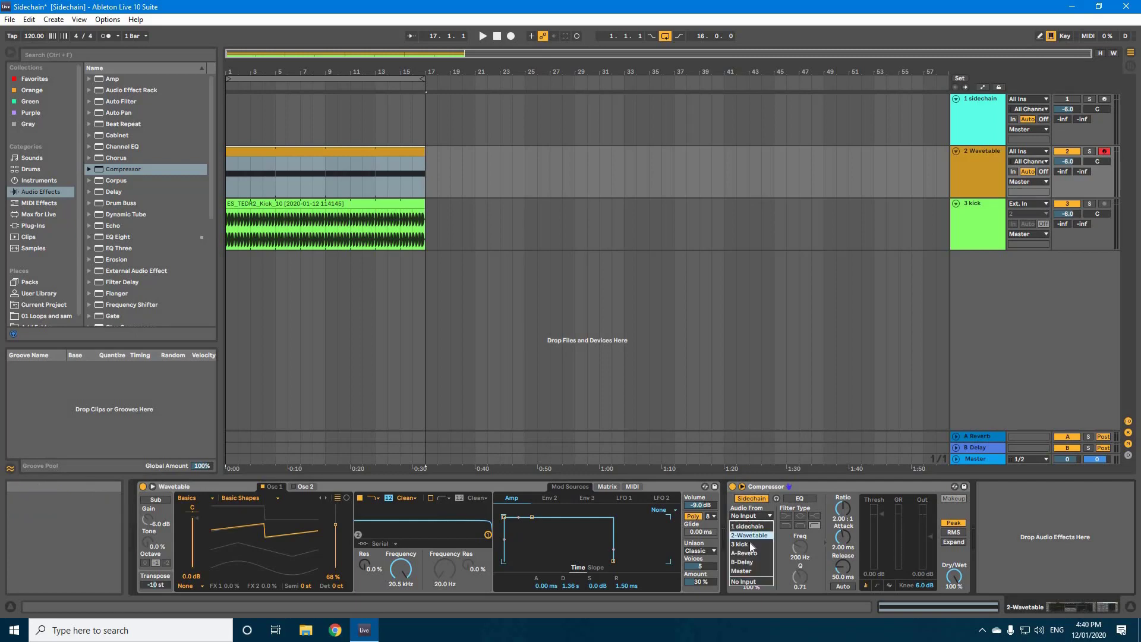
{"action": "left_click", "coordinate": [751, 544]}
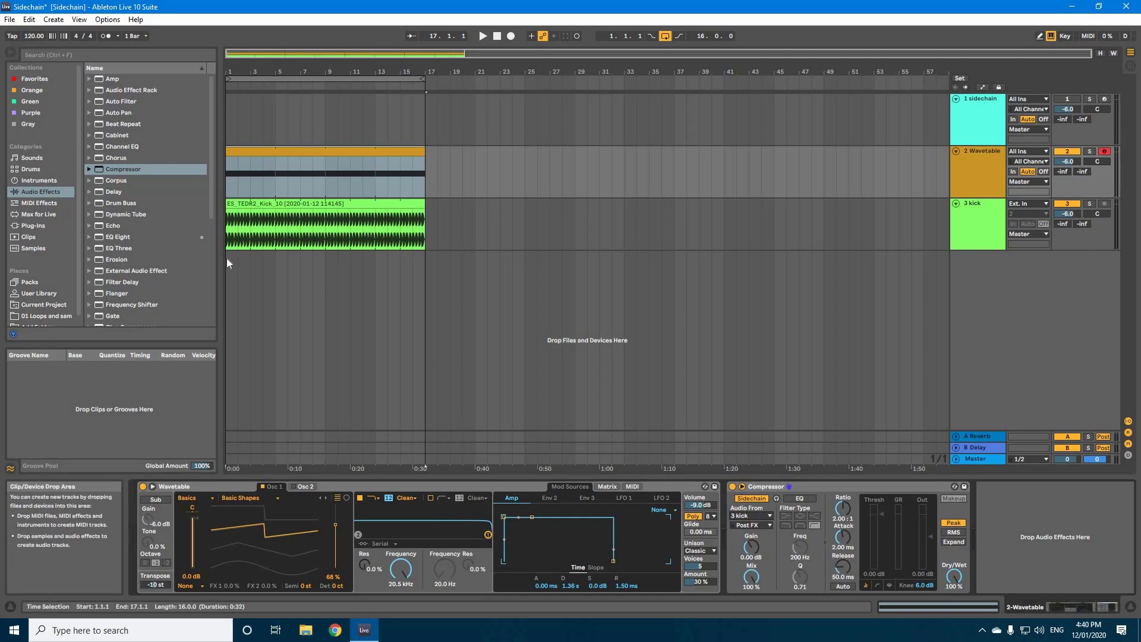
Play the Wavetable and kick tracks from bar 1 while checking the Compressor's level meters, and stop playback
{"action": "left_click", "coordinate": [226, 182]}
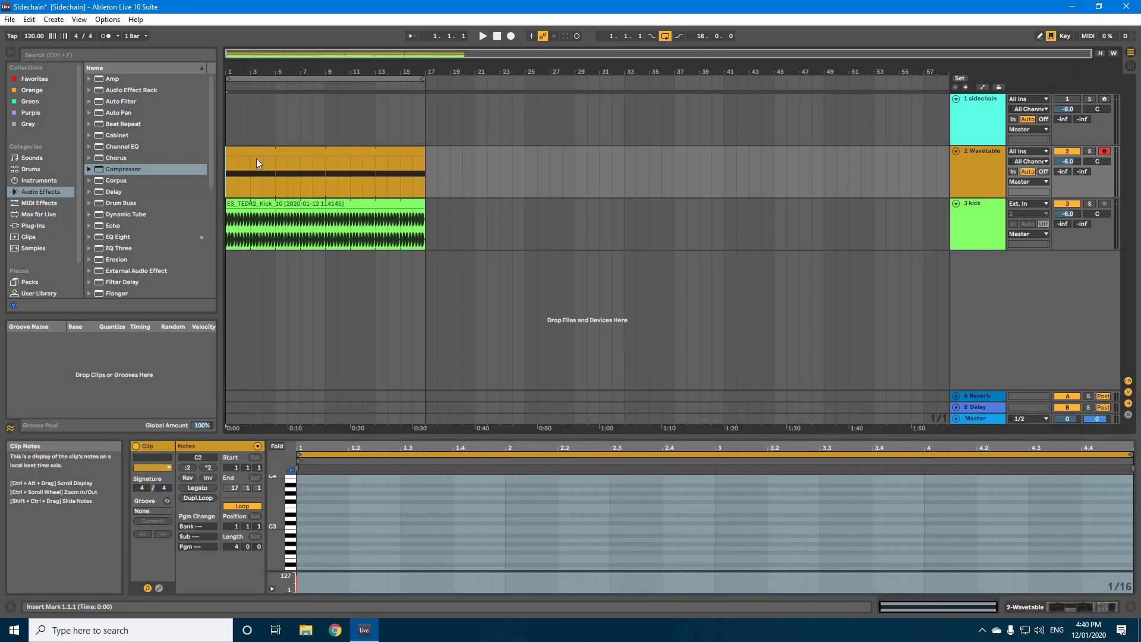
{"action": "key", "text": "space"}
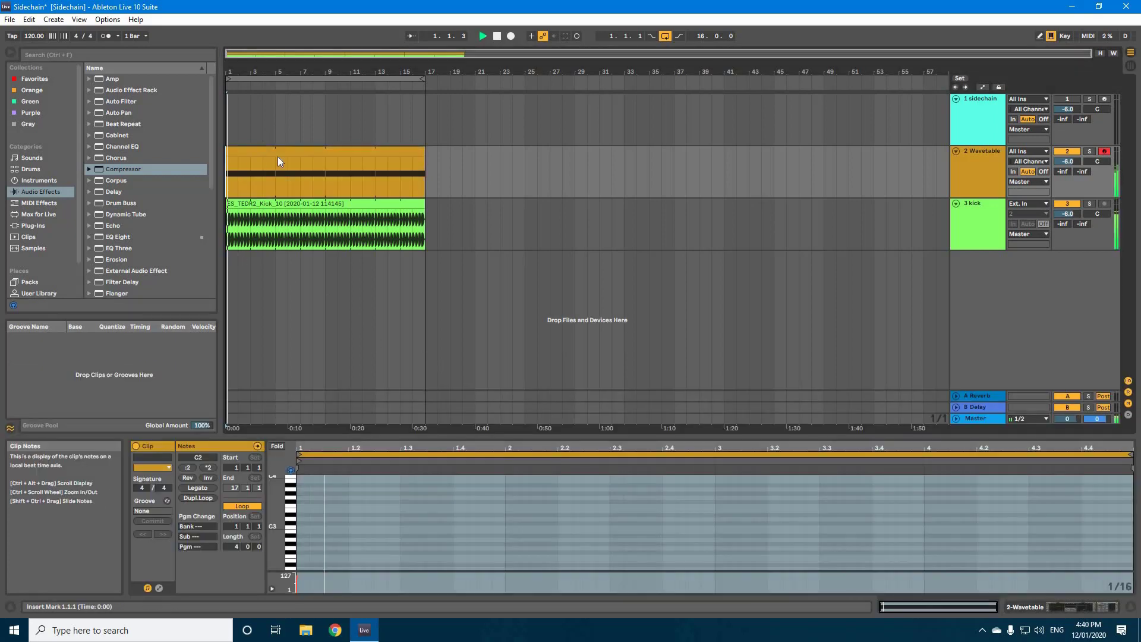
{"action": "left_click", "coordinate": [1038, 608]}
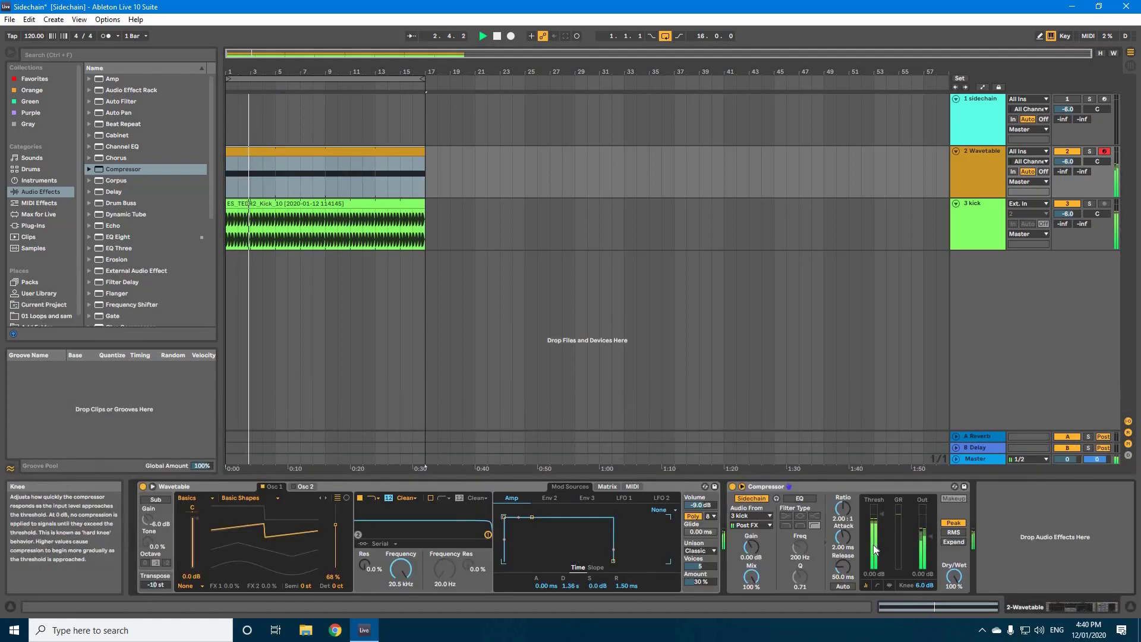
{"action": "key", "text": "space"}
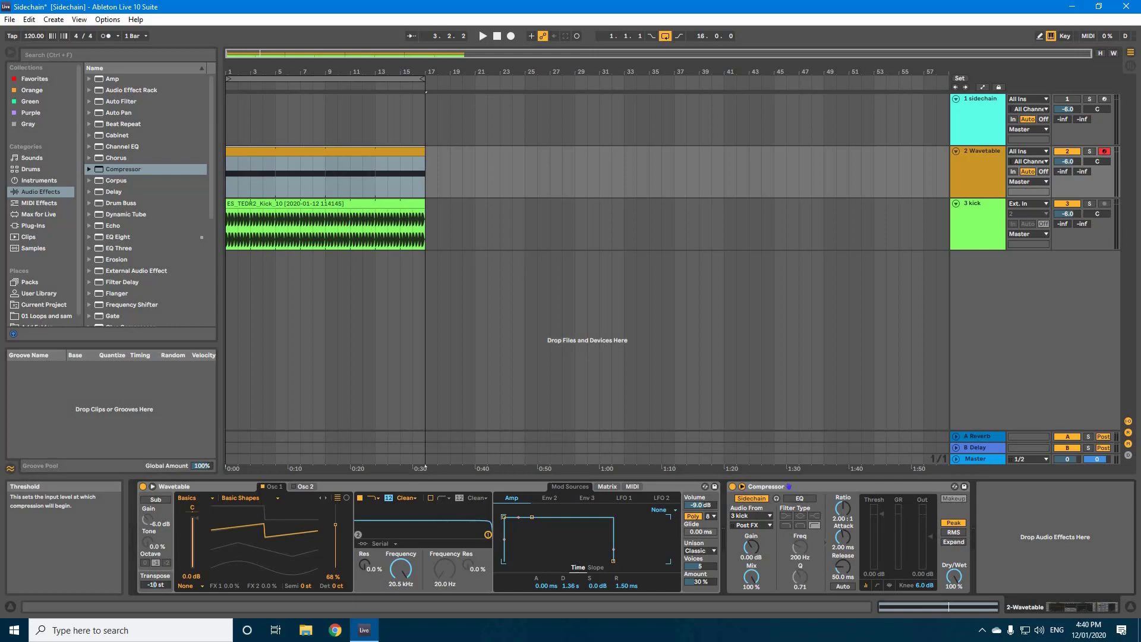
Lower the Compressor's threshold to -19.1 dB during playback and solo the Wavetable track
{"action": "key", "text": "space"}
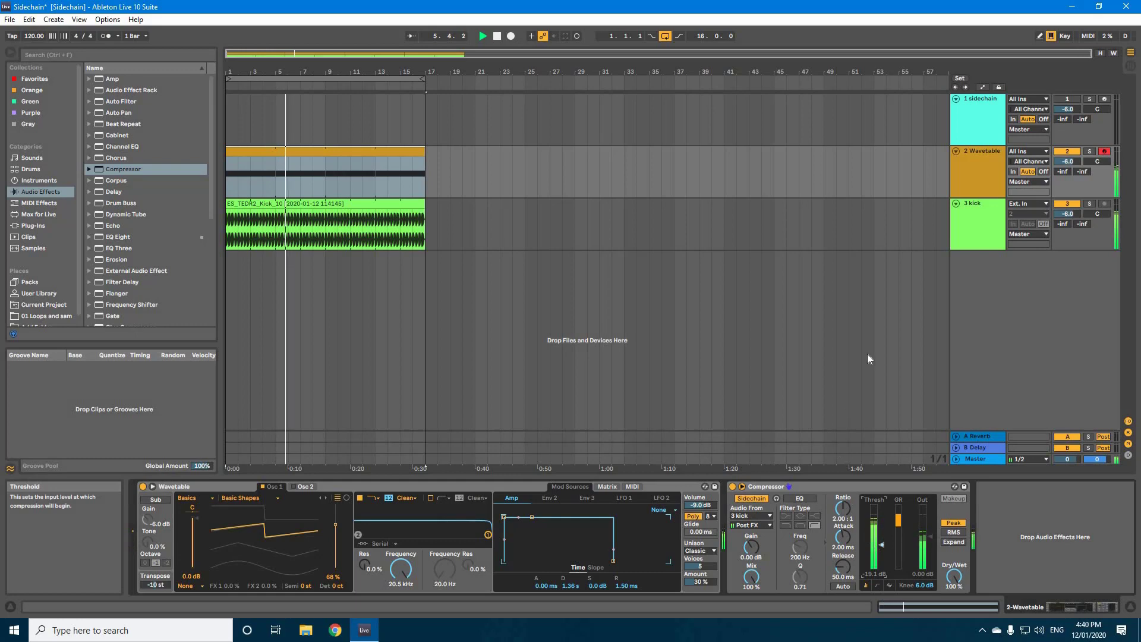
{"action": "left_click", "coordinate": [1090, 152]}
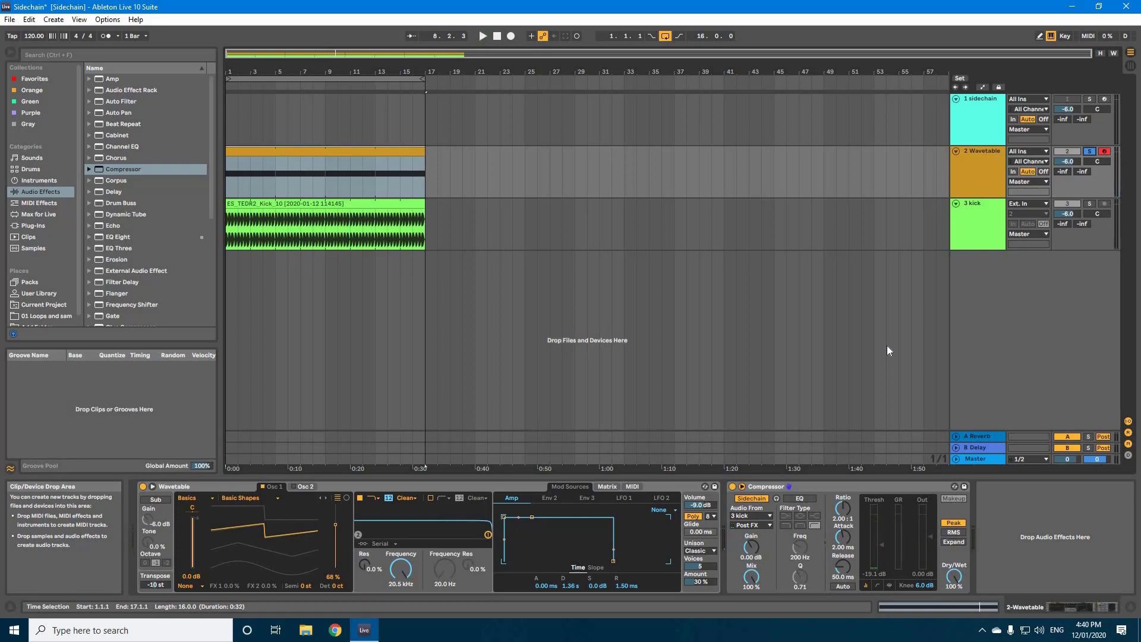
Play the soloed Wavetable track, try a much lower Compressor threshold, and settle it at -24.7 dB
{"action": "key", "text": "space"}
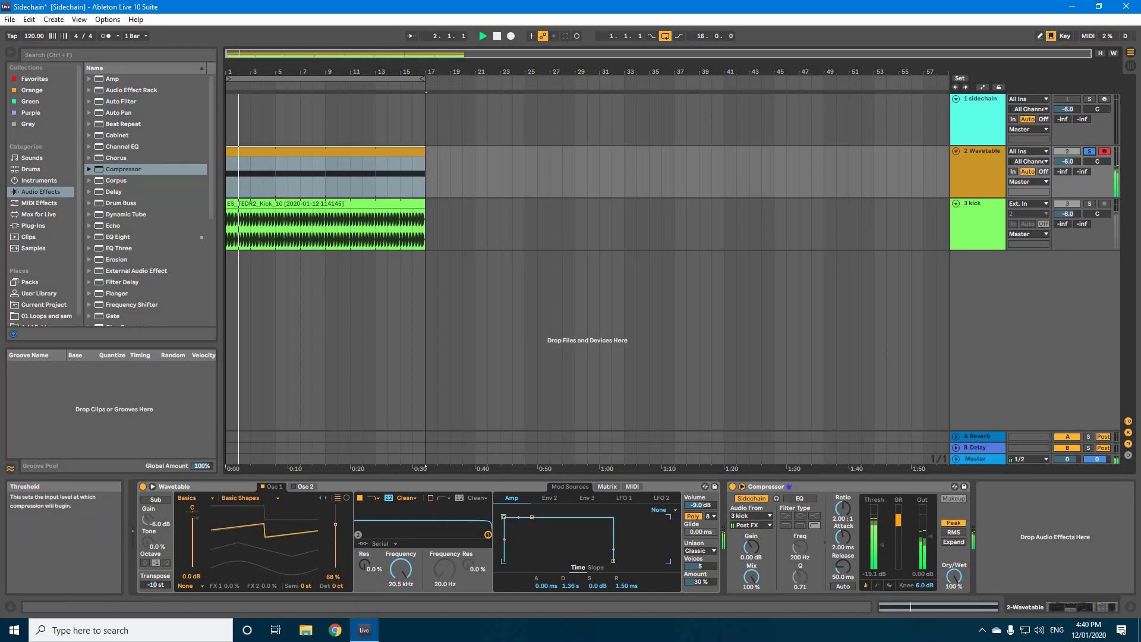
{"action": "left_click_drag", "start_coordinate": [882, 546], "coordinate": [881, 565]}
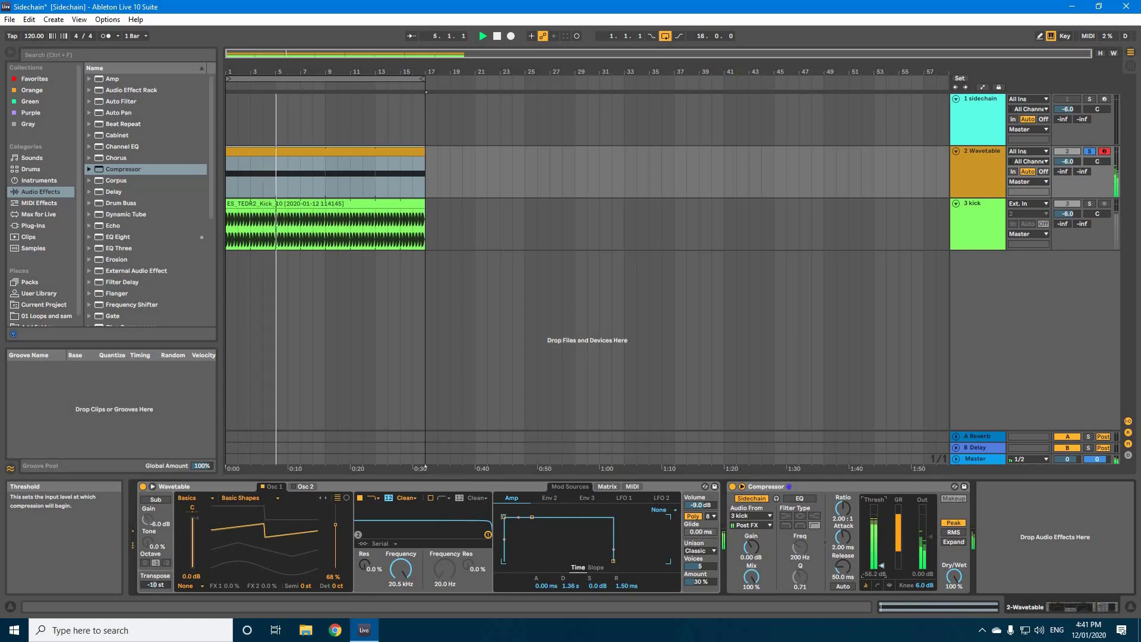
{"action": "left_click_drag", "start_coordinate": [882, 565], "coordinate": [882, 550]}
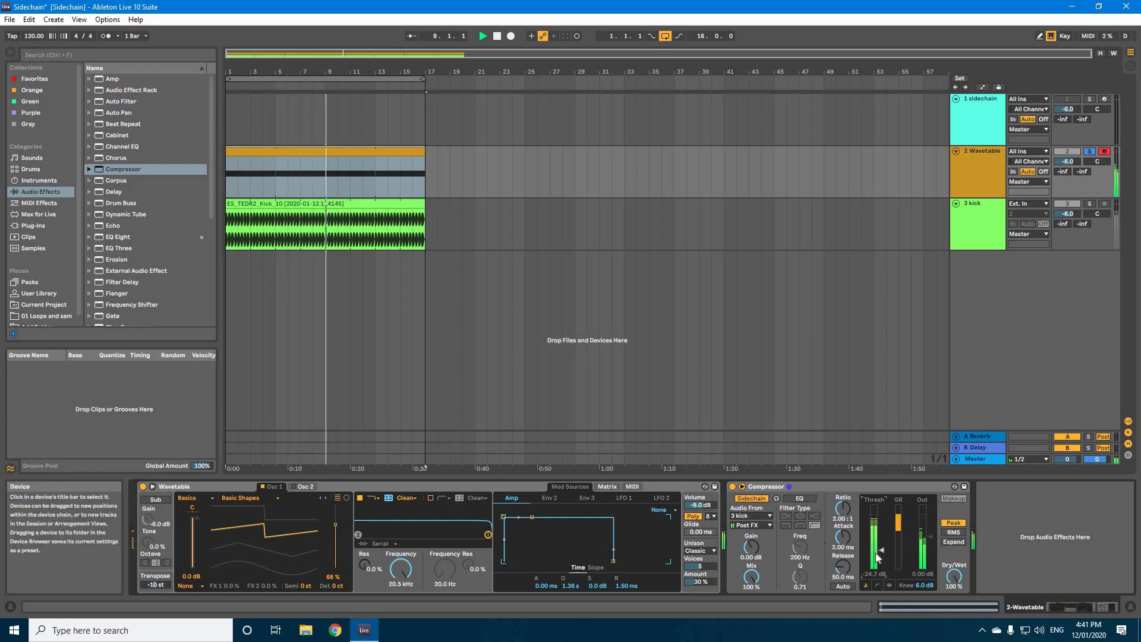
{"action": "key", "text": "space"}
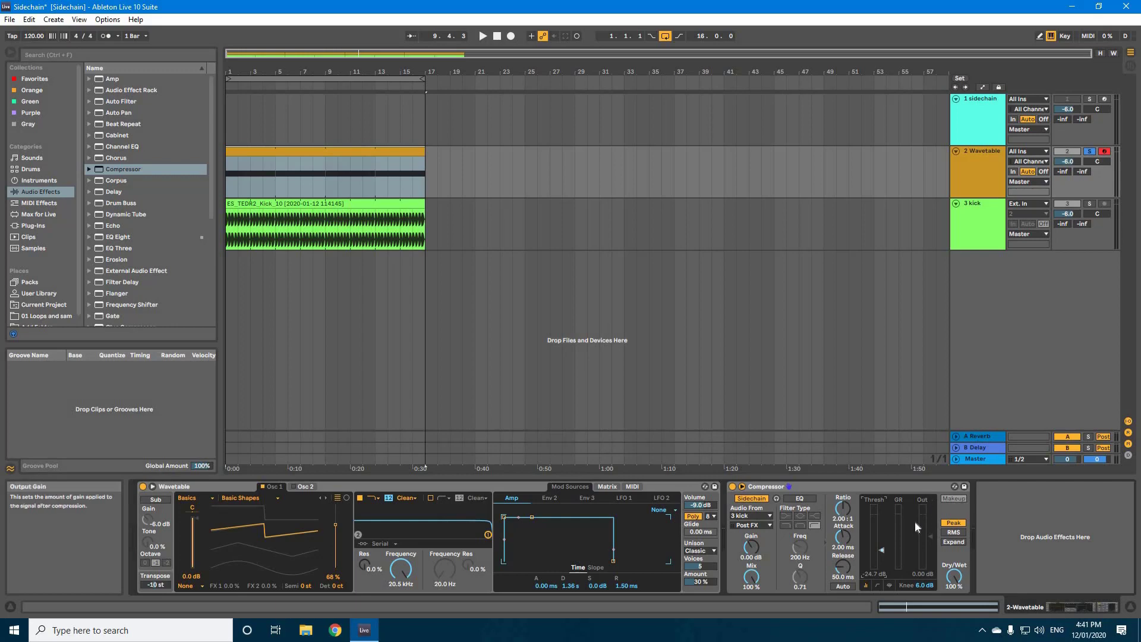
Raise the Compressor's output gain to 1.65 dB and unsolo the Wavetable track to play it with the kick
{"action": "key", "text": "space"}
{"action": "left_click", "coordinate": [1089, 151]}
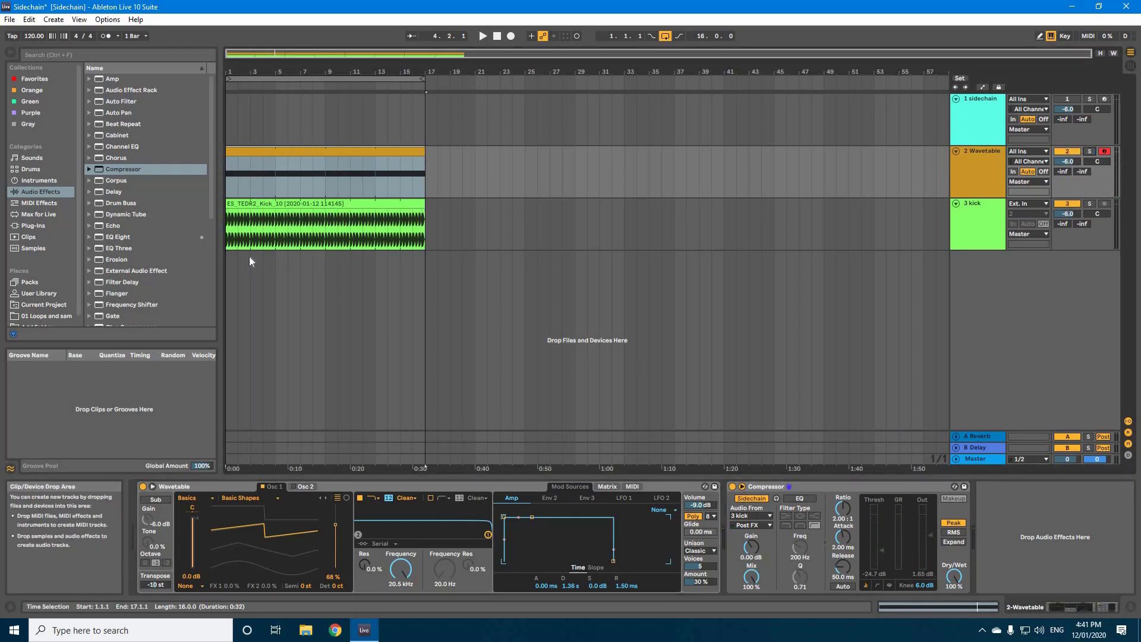
{"action": "key", "text": "space"}
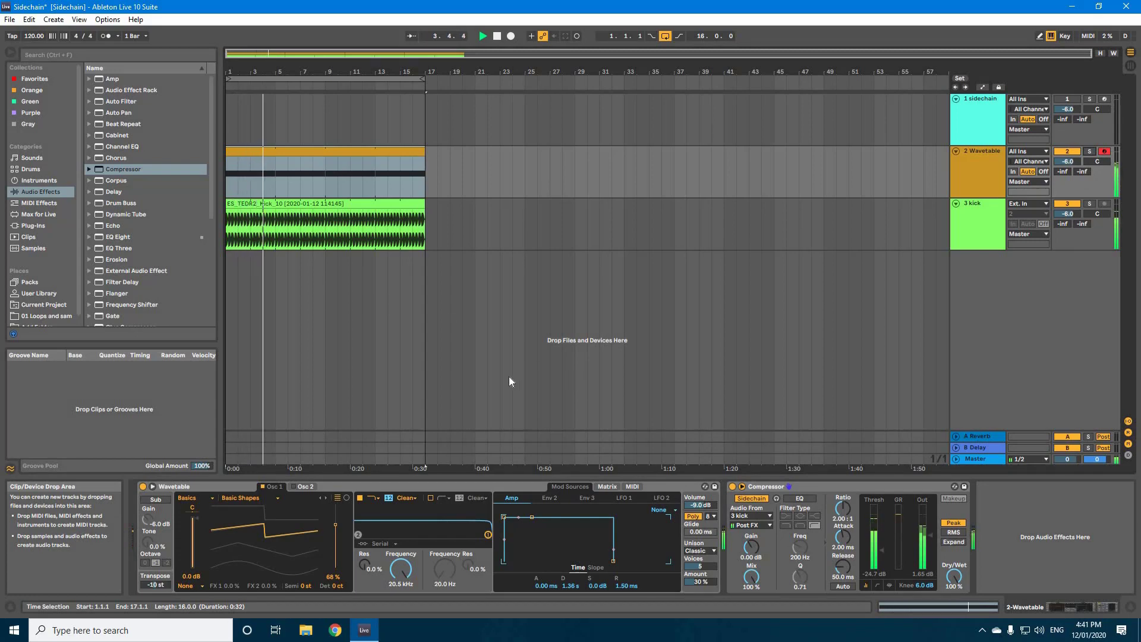
{"action": "key", "text": "space"}
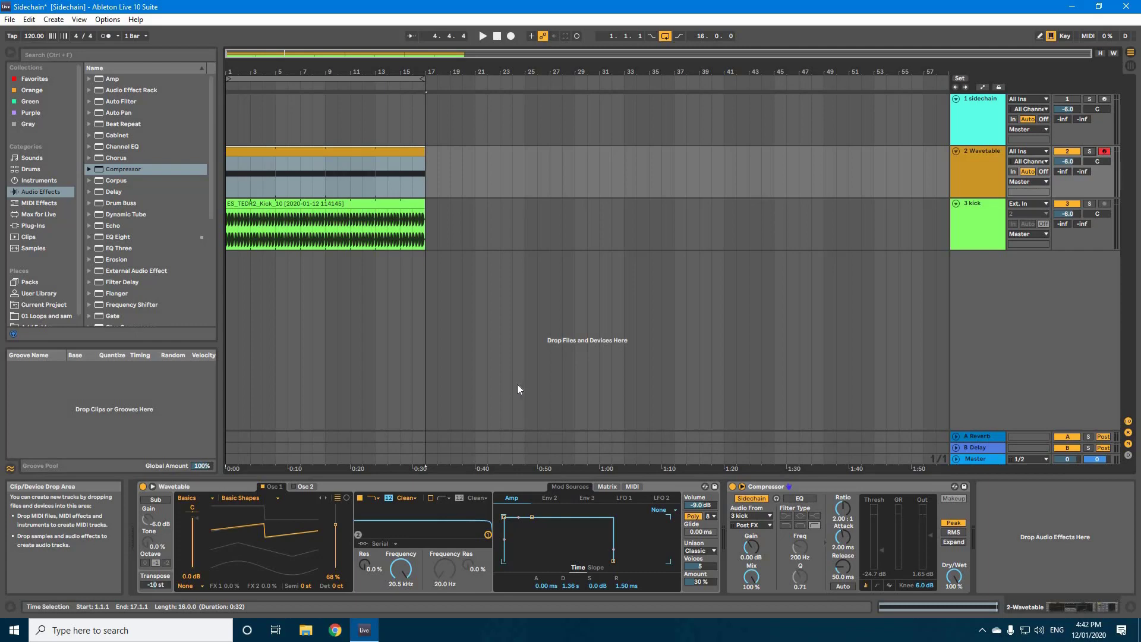
Extend the arrangement loop and the Wavetable clip to bar 25, leaving the kick clip ending at bar 17
{"action": "left_click", "coordinate": [763, 487]}
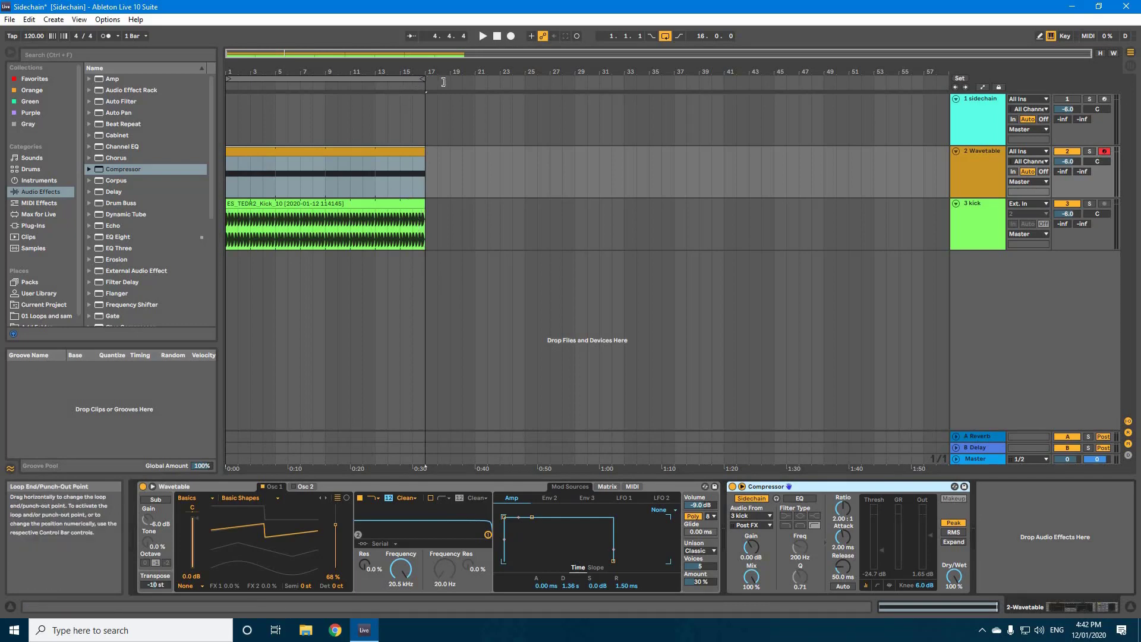
{"action": "left_click_drag", "start_coordinate": [500, 88], "coordinate": [524, 92]}
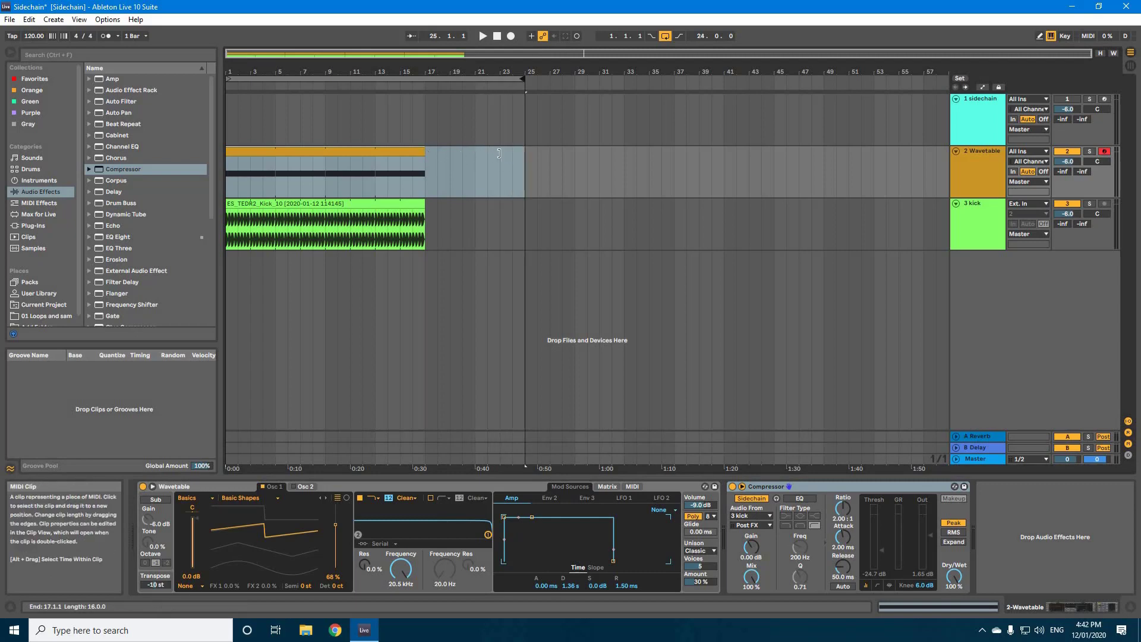
{"action": "left_click_drag", "start_coordinate": [425, 153], "coordinate": [525, 154]}
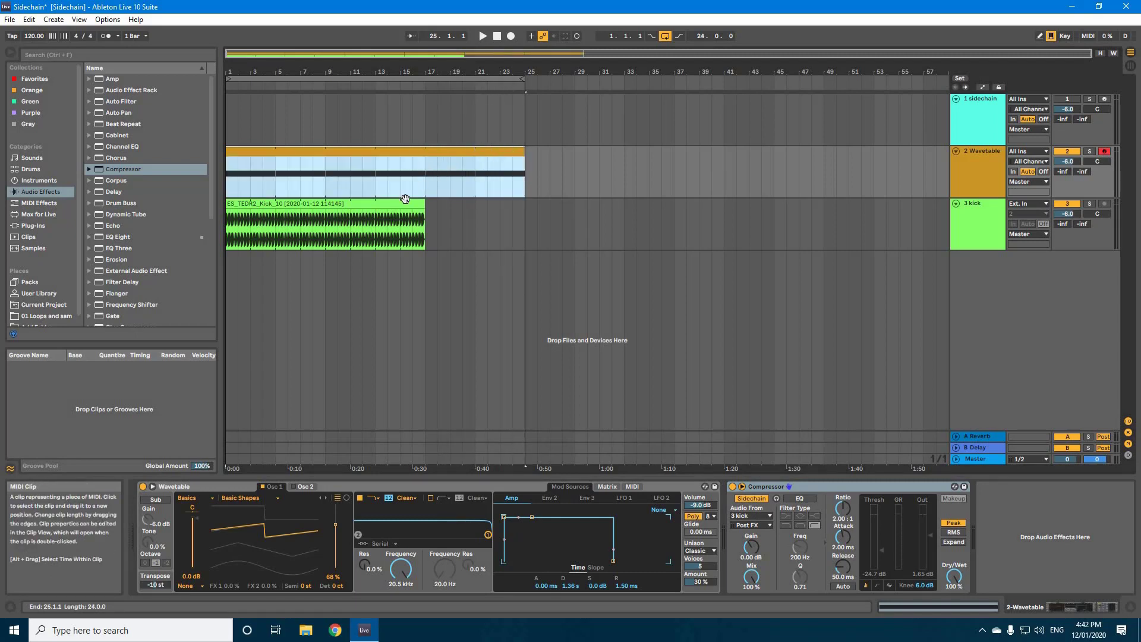
Play from bar 15 past the end of the kick clip while watching the Wavetable track's Compressor, and stop playback
{"action": "left_click", "coordinate": [399, 234]}
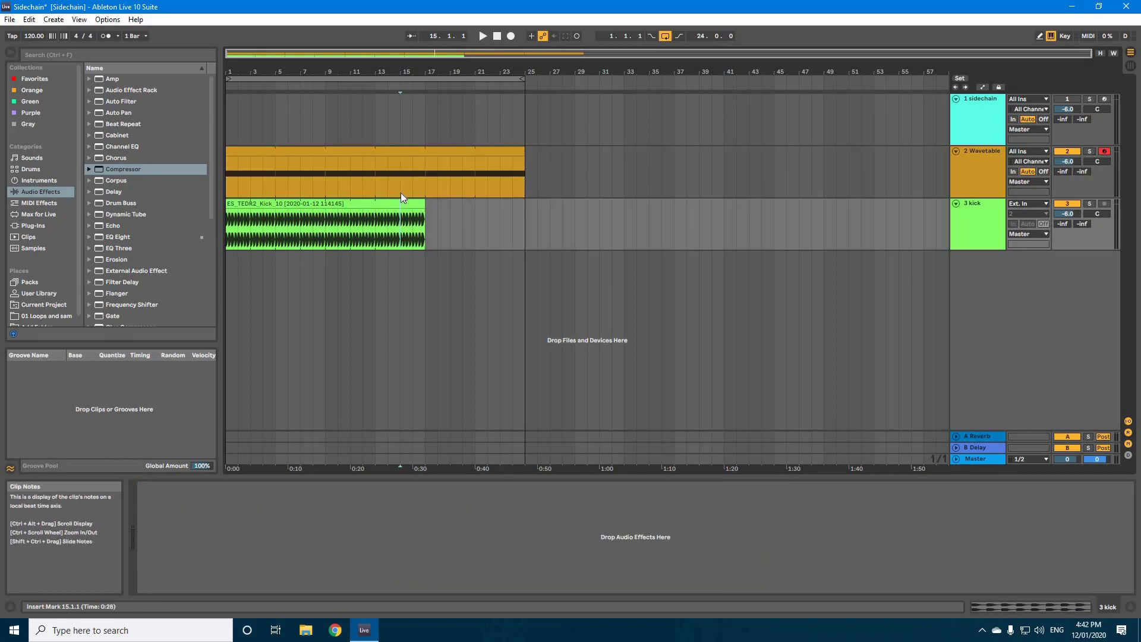
{"action": "key", "text": "space"}
{"action": "left_click", "coordinate": [425, 154]}
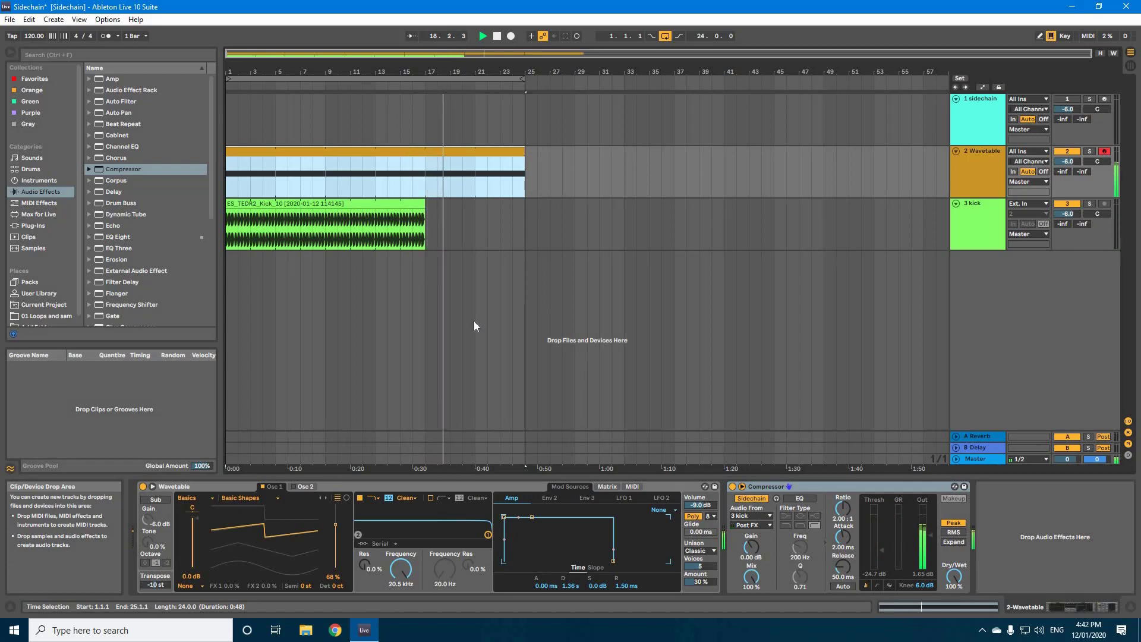
{"action": "key", "text": "space"}
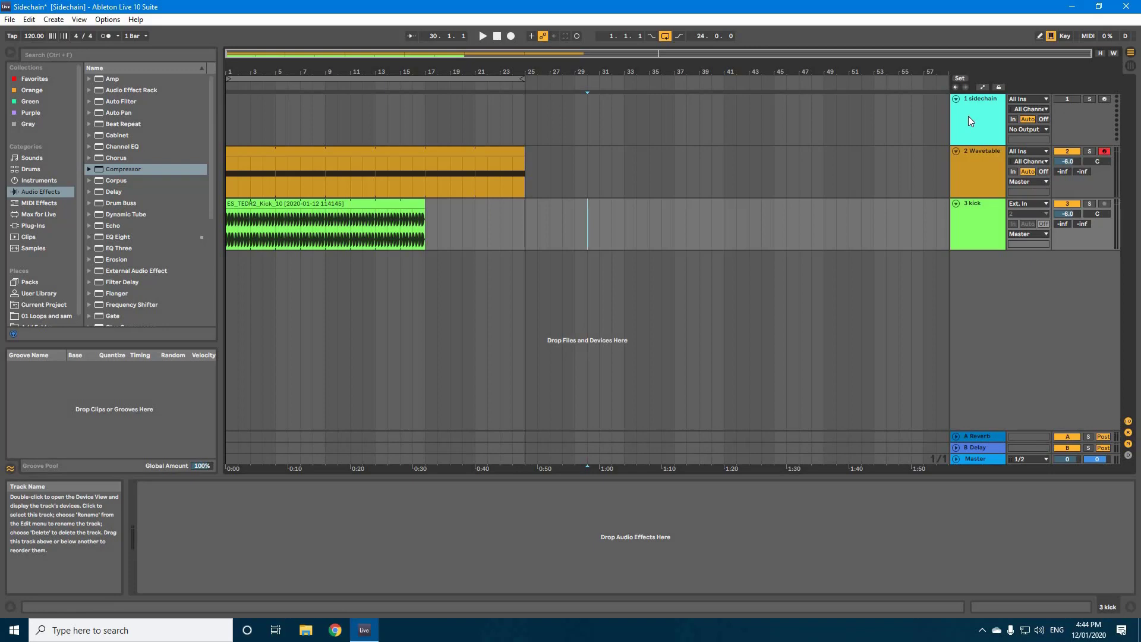
Load an Operator instrument onto the sidechain track and turn off its LFO and Filter
{"action": "left_click", "coordinate": [968, 112]}
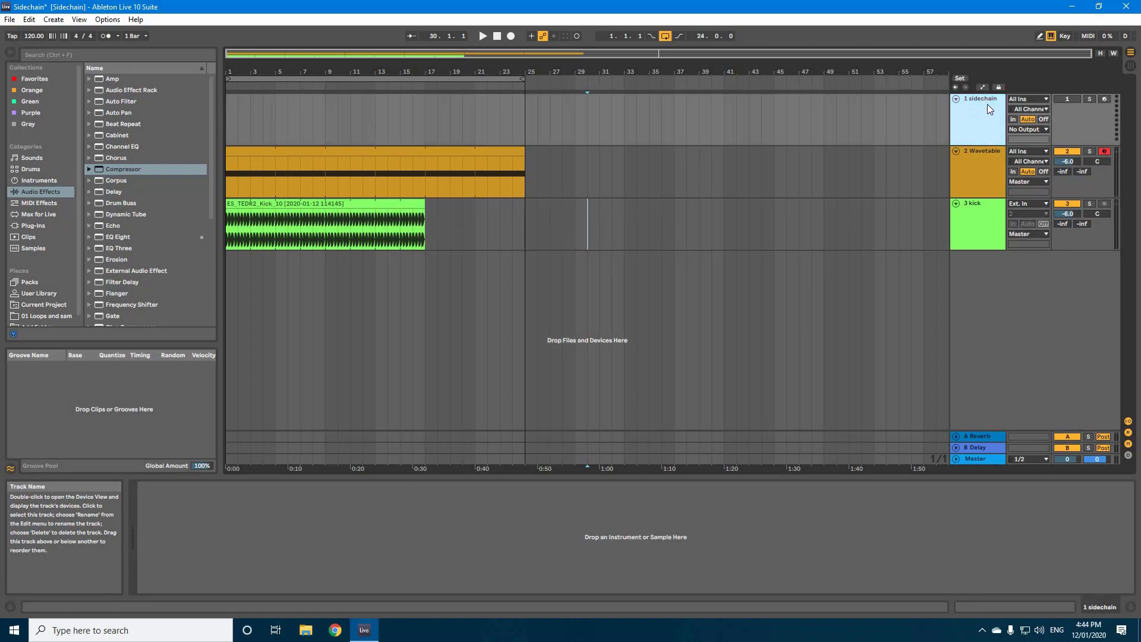
{"action": "left_click", "coordinate": [33, 180]}
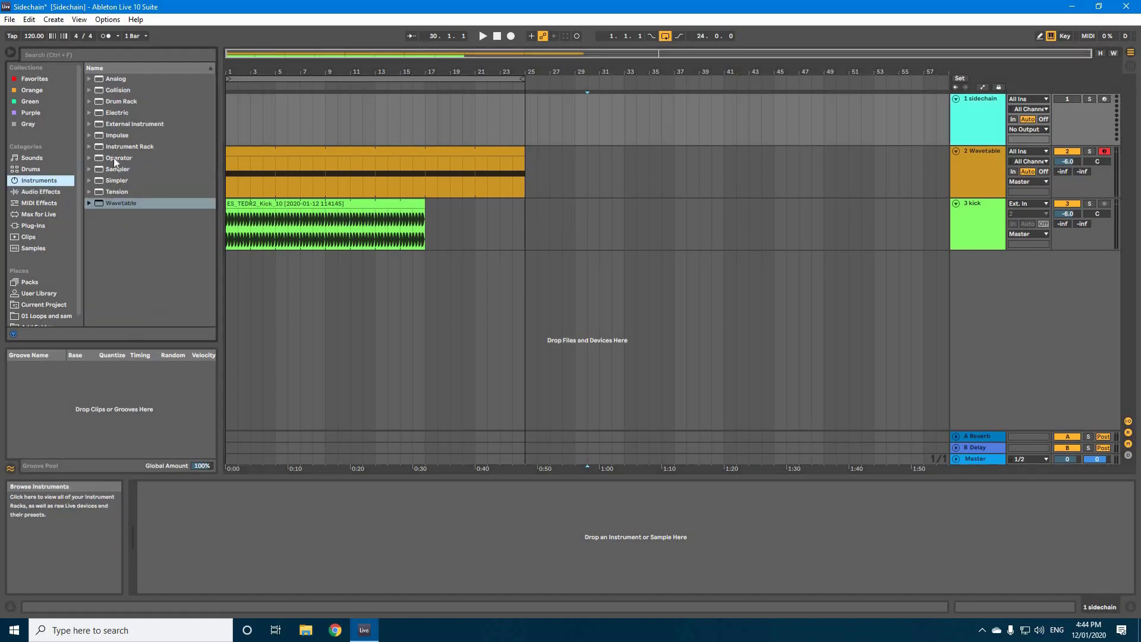
{"action": "left_click_drag", "start_coordinate": [315, 127], "coordinate": [316, 128]}
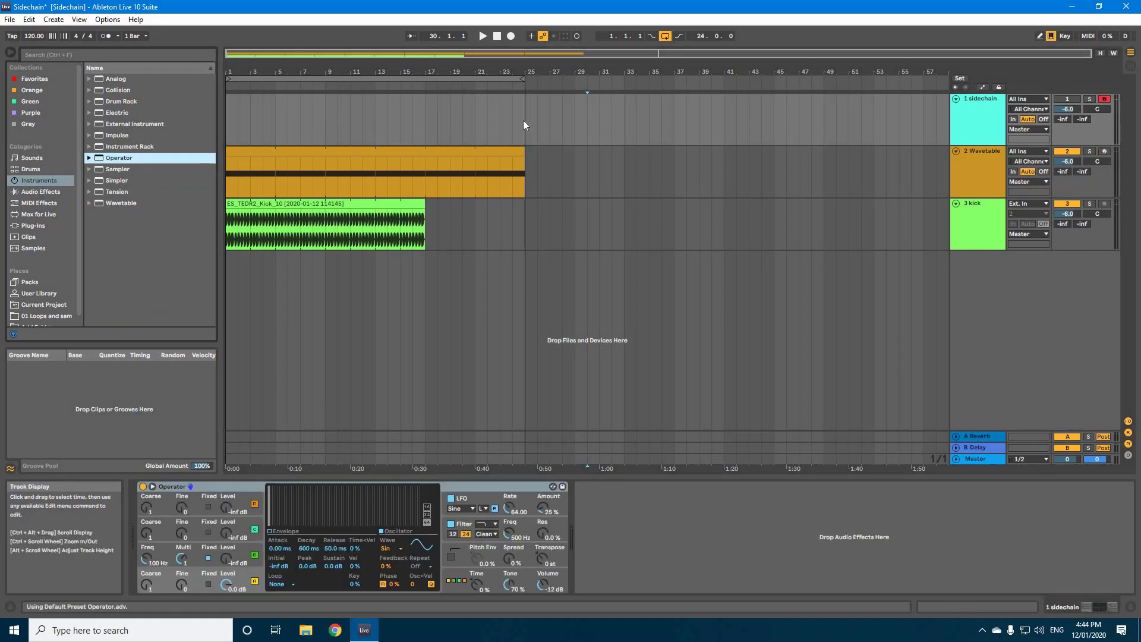
{"action": "left_click", "coordinate": [450, 499]}
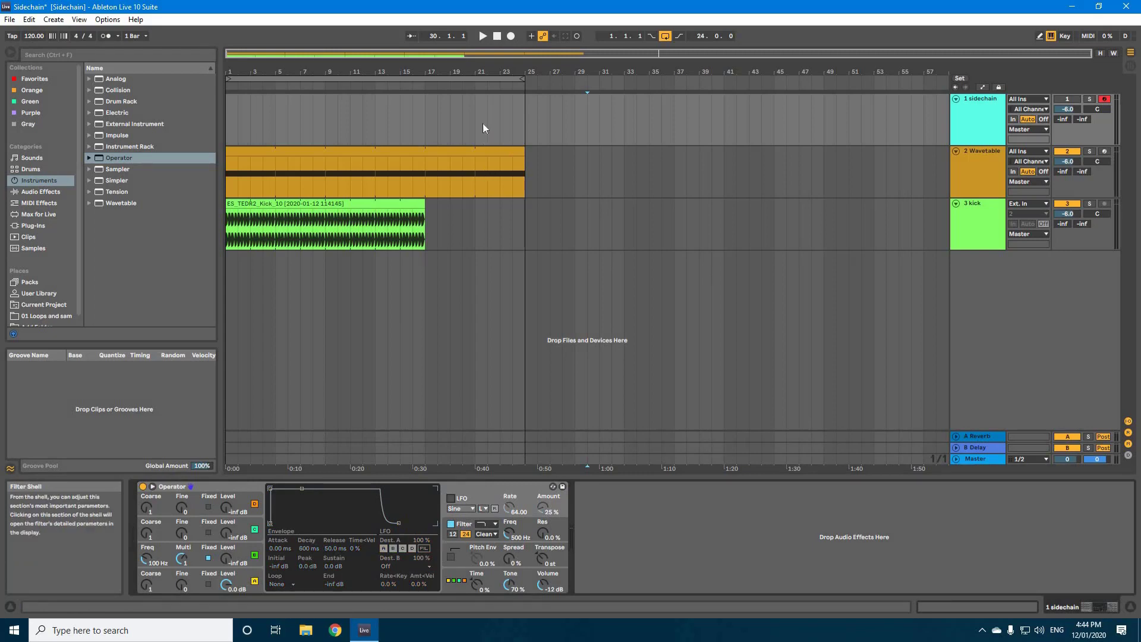
Insert an empty MIDI clip on the sidechain track from bar 1 to bar 25
{"action": "left_click", "coordinate": [522, 119]}
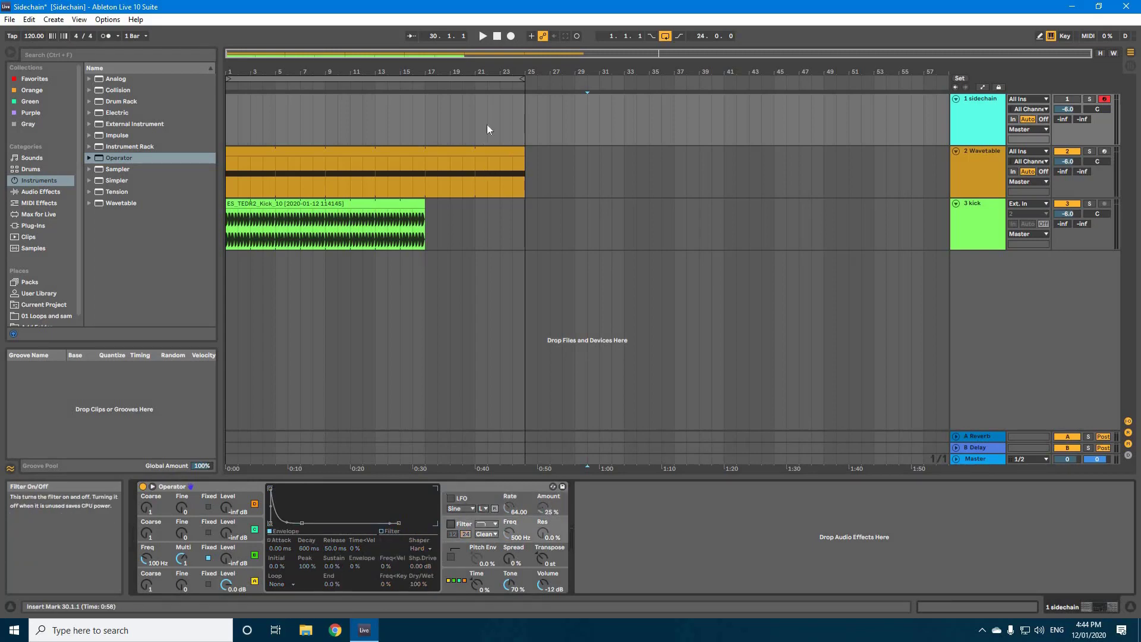
{"action": "left_click", "coordinate": [226, 130], "text": "shift"}
{"action": "right_click", "coordinate": [265, 134]}
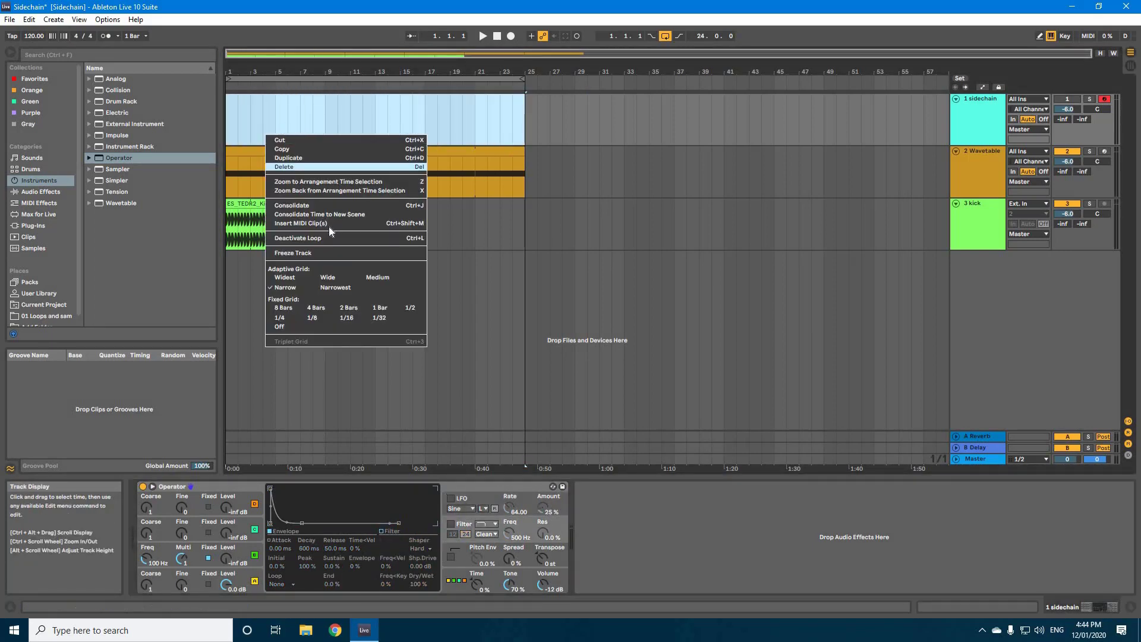
{"action": "key", "text": "Return"}
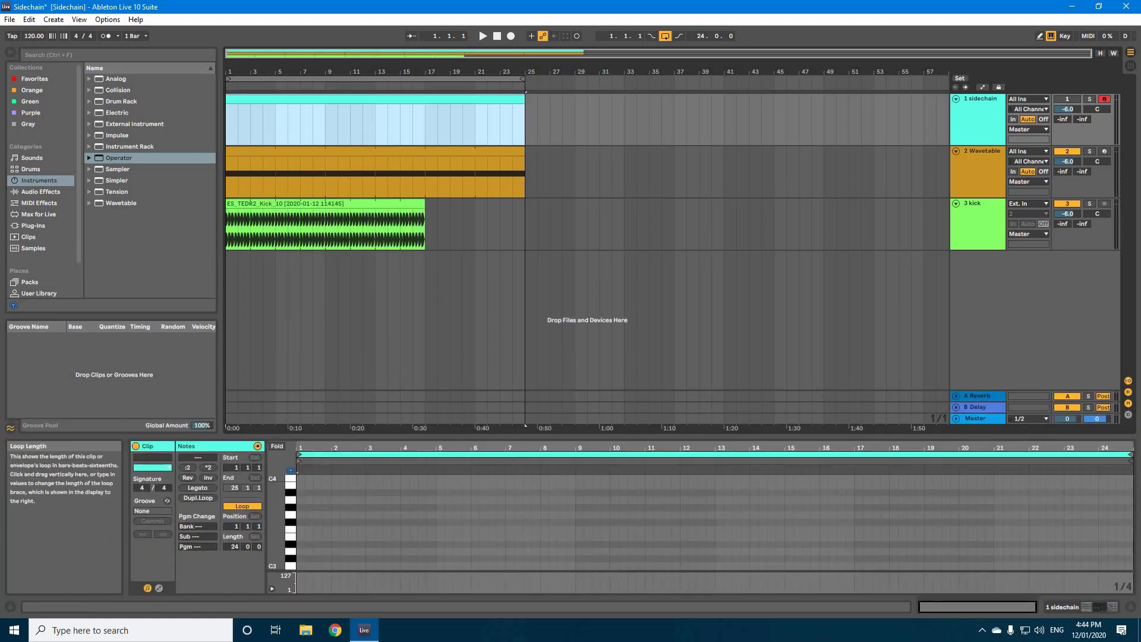
Set the sidechain clip's loop length to 1 bar and add a C3 note on its first beat
{"action": "left_click_drag", "start_coordinate": [235, 546], "coordinate": [235, 599]}
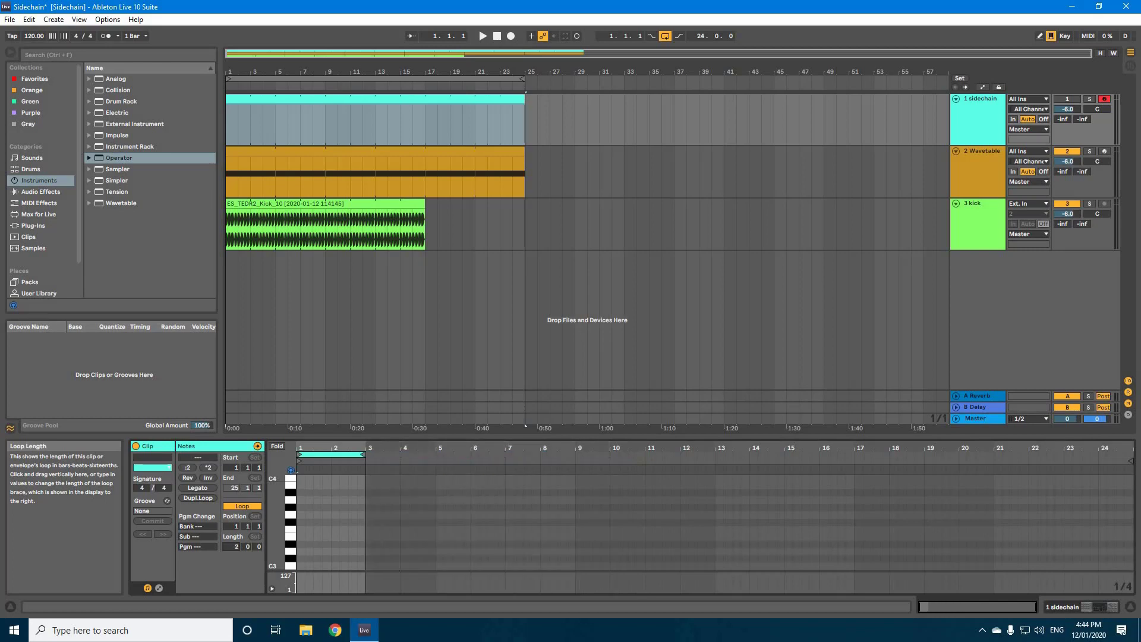
{"action": "left_click_drag", "start_coordinate": [319, 557], "coordinate": [307, 496]}
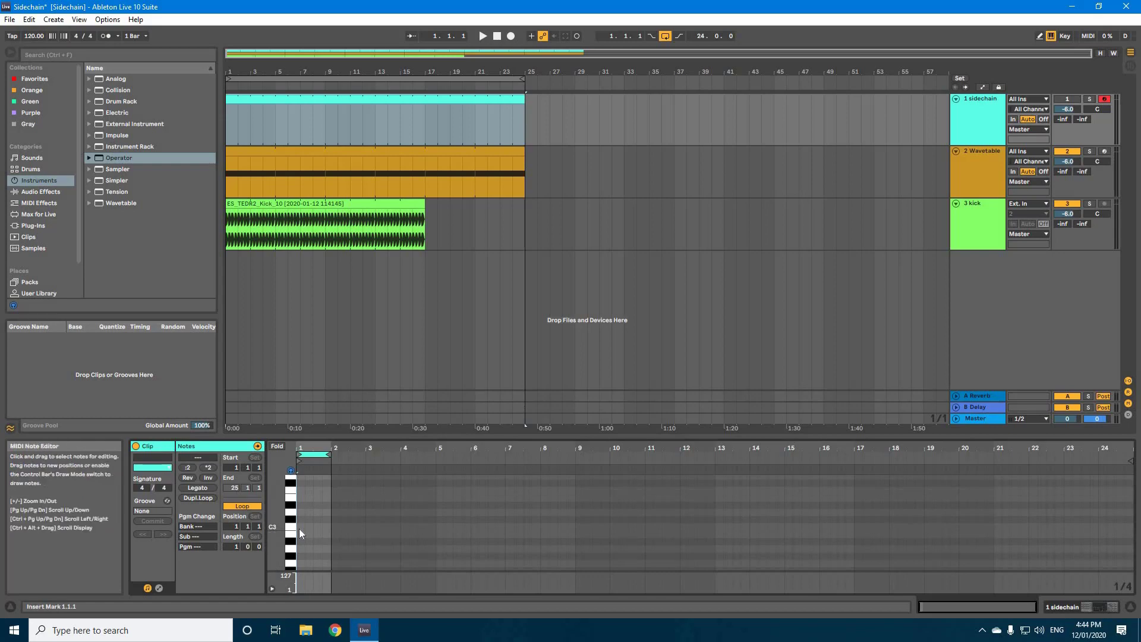
{"action": "double_click", "coordinate": [299, 529]}
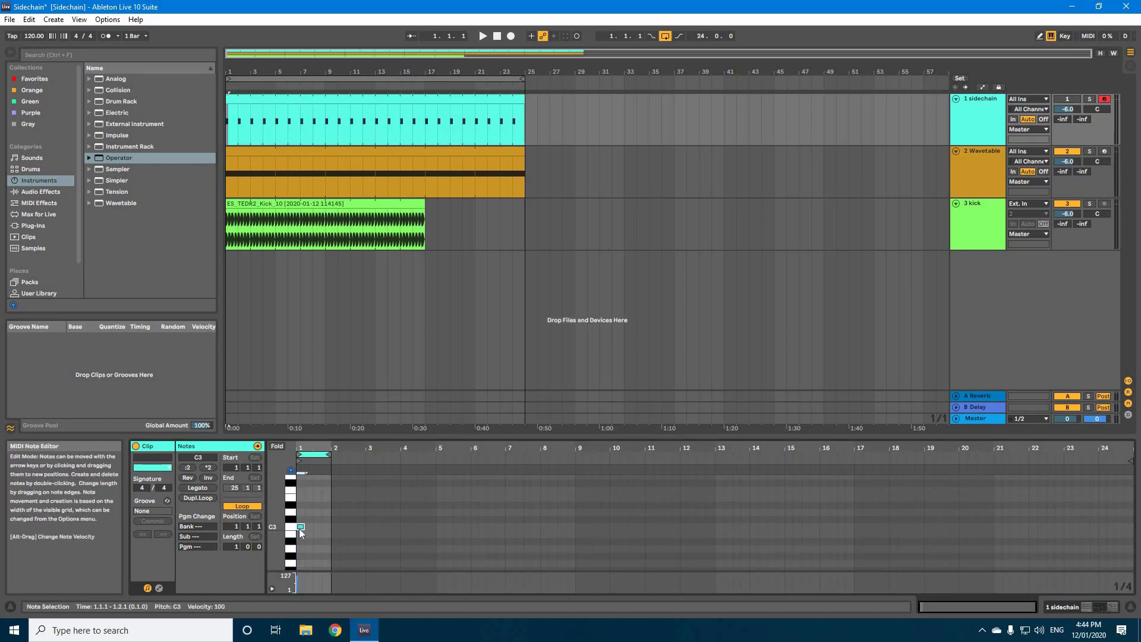
Place C3 notes on all four beats of the looped bar and shorten them equally to slightly under half a beat
{"action": "key", "text": "shift+Right"}
{"action": "key", "text": "shift+Right"}
{"action": "key", "text": "shift+Right"}
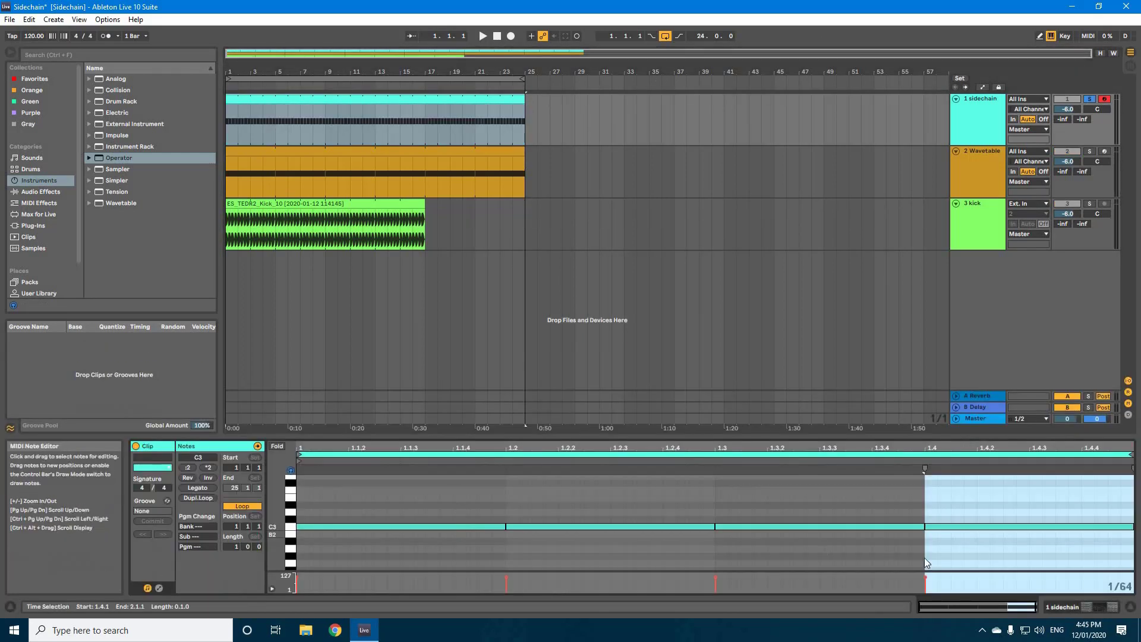
{"action": "left_click_drag", "start_coordinate": [924, 557], "coordinate": [387, 526]}
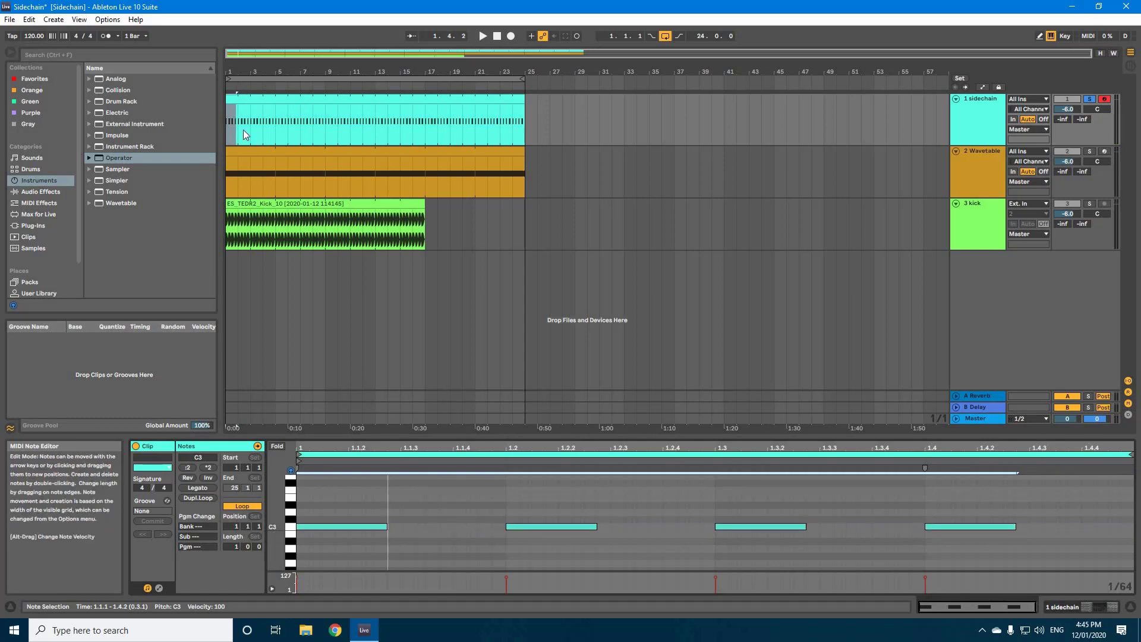
Play the soloed sidechain track from bar 1, stop playback, and unsolo the track
{"action": "left_click", "coordinate": [228, 131]}
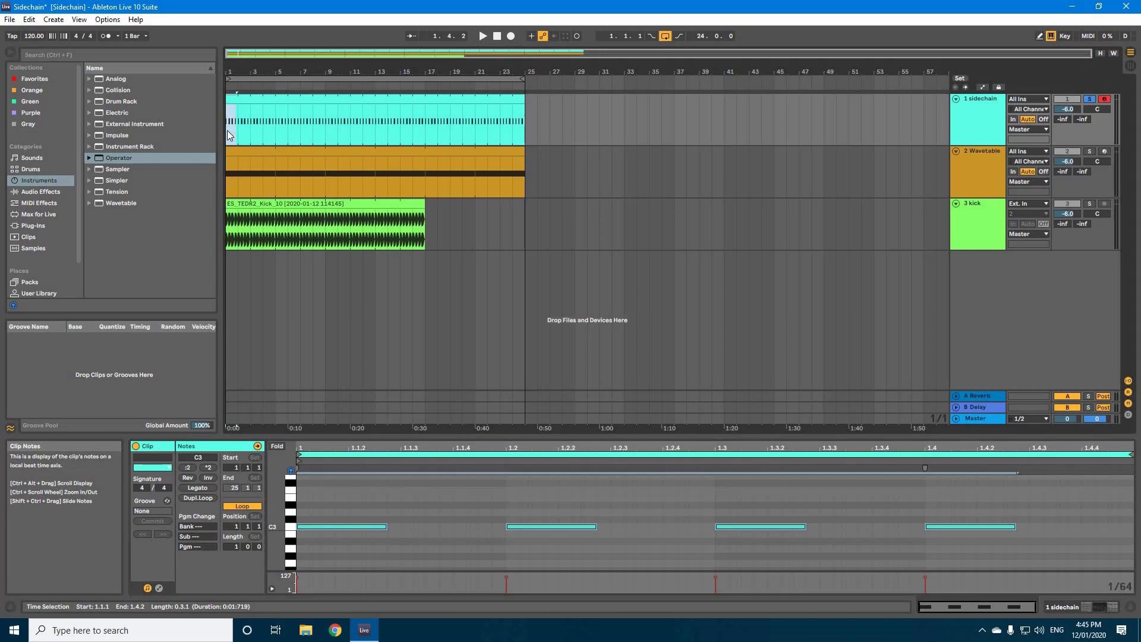
{"action": "key", "text": "space"}
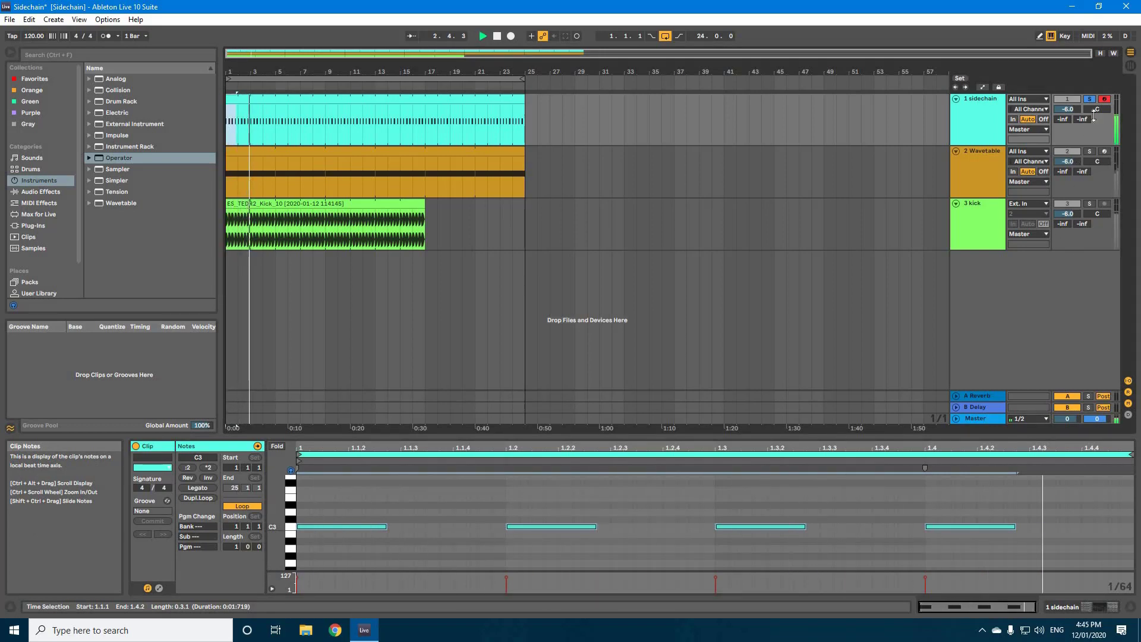
{"action": "key", "text": "space"}
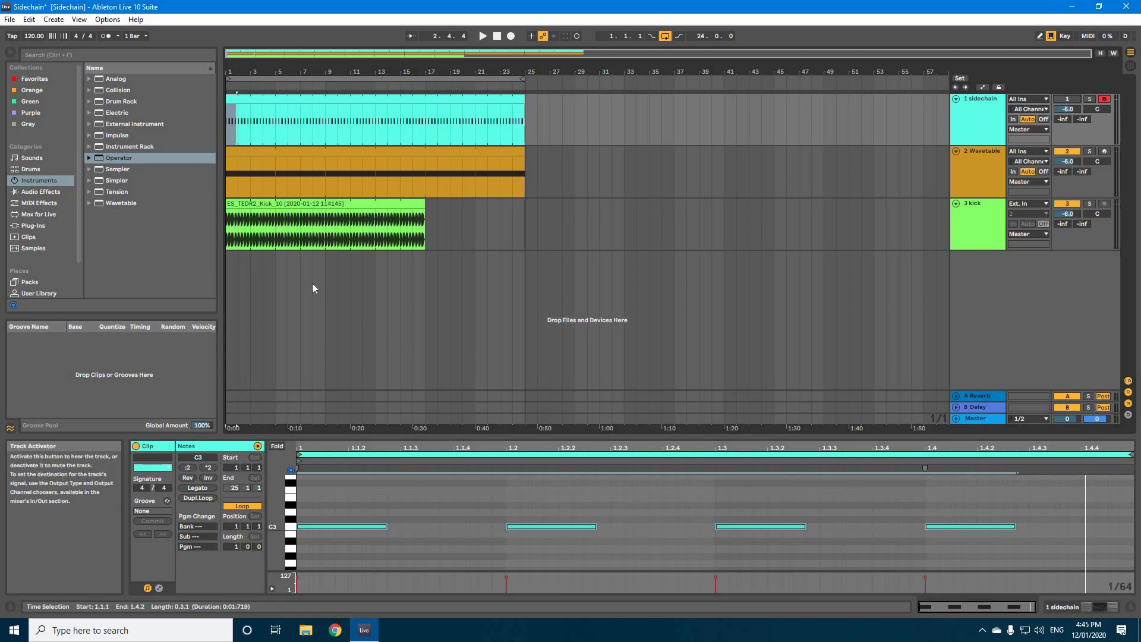
Set the sidechain source of the Wavetable track's Compressor to the 1-sidechain track
{"action": "left_click", "coordinate": [254, 195]}
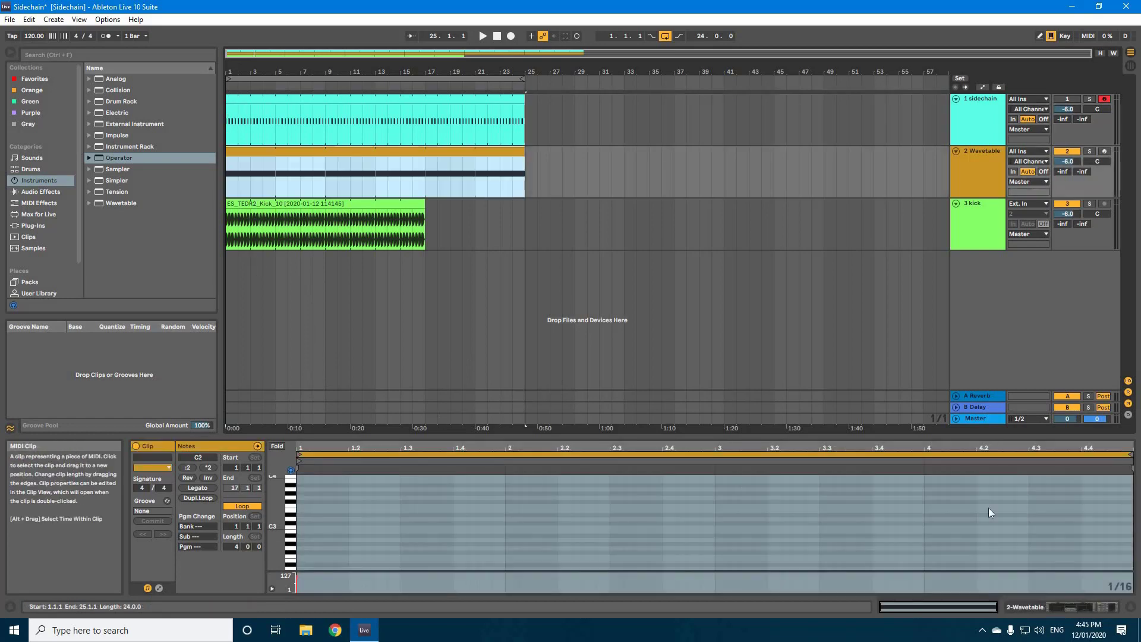
{"action": "key", "text": "shift+Tab"}
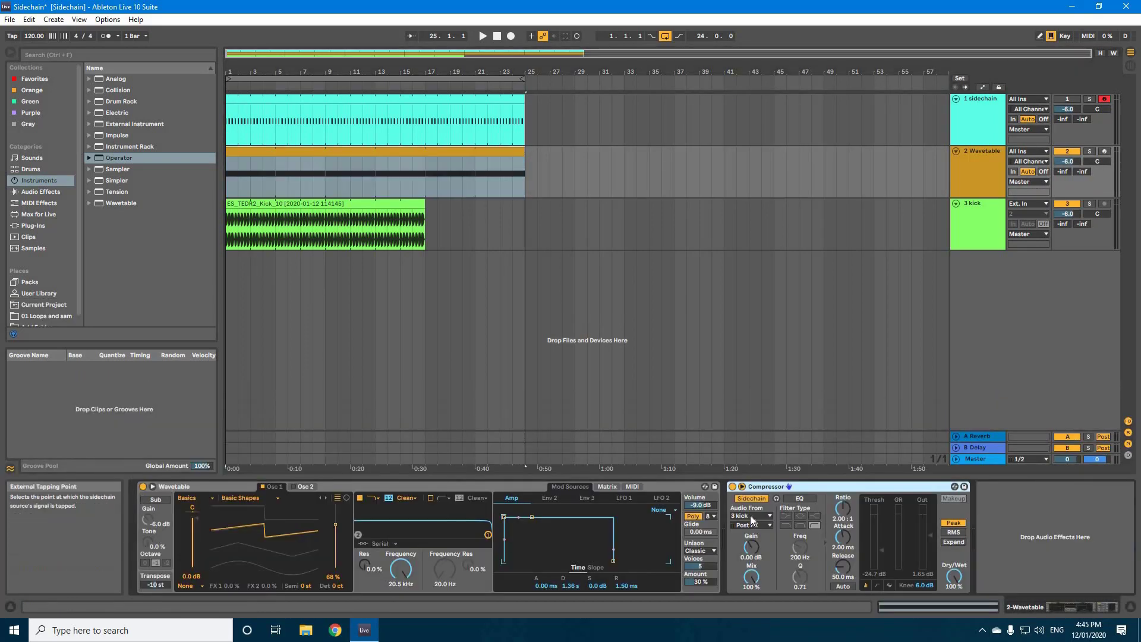
{"action": "left_click", "coordinate": [758, 516]}
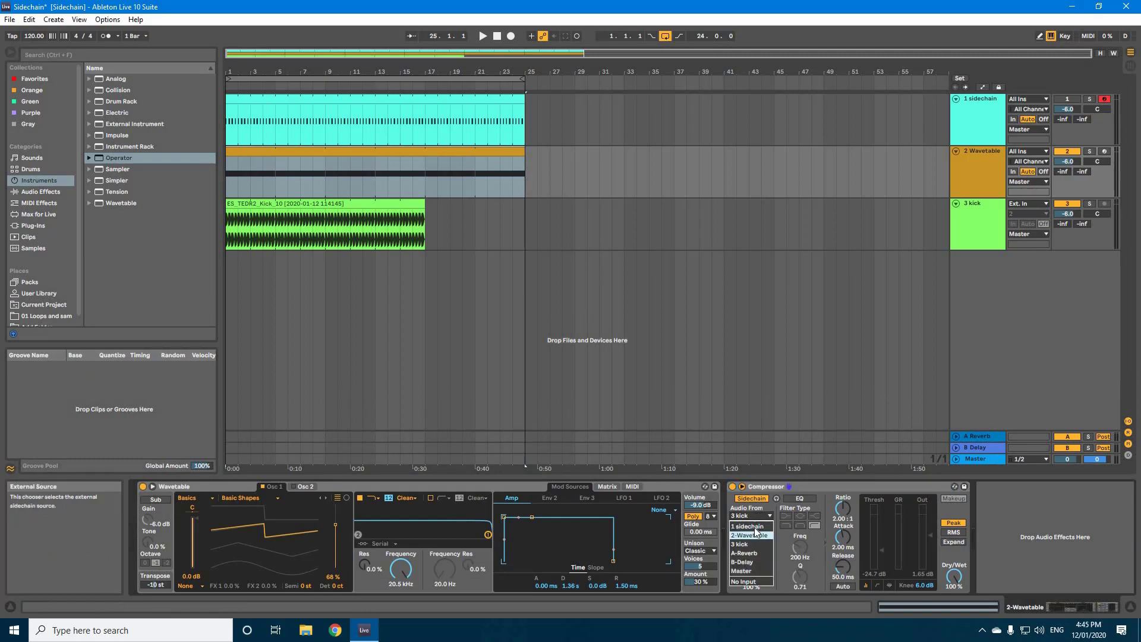
{"action": "left_click", "coordinate": [755, 527]}
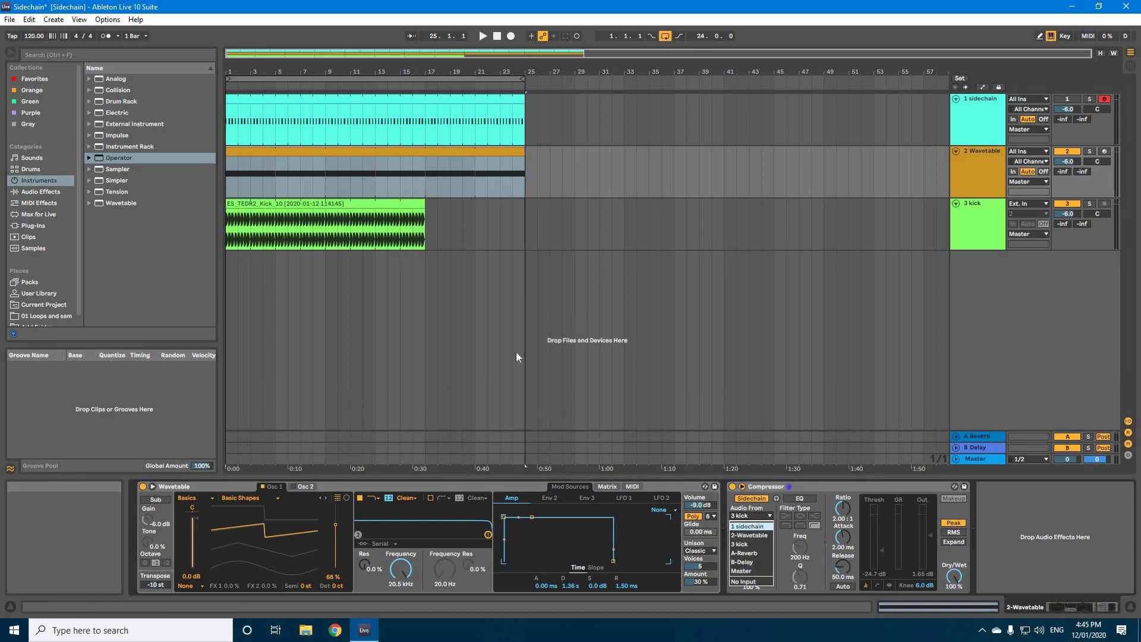
Play the arrangement from bar 13 to hear the sidechained Wavetable part with the kick, and stop playback
{"action": "left_click", "coordinate": [377, 269]}
{"action": "key", "text": "space"}
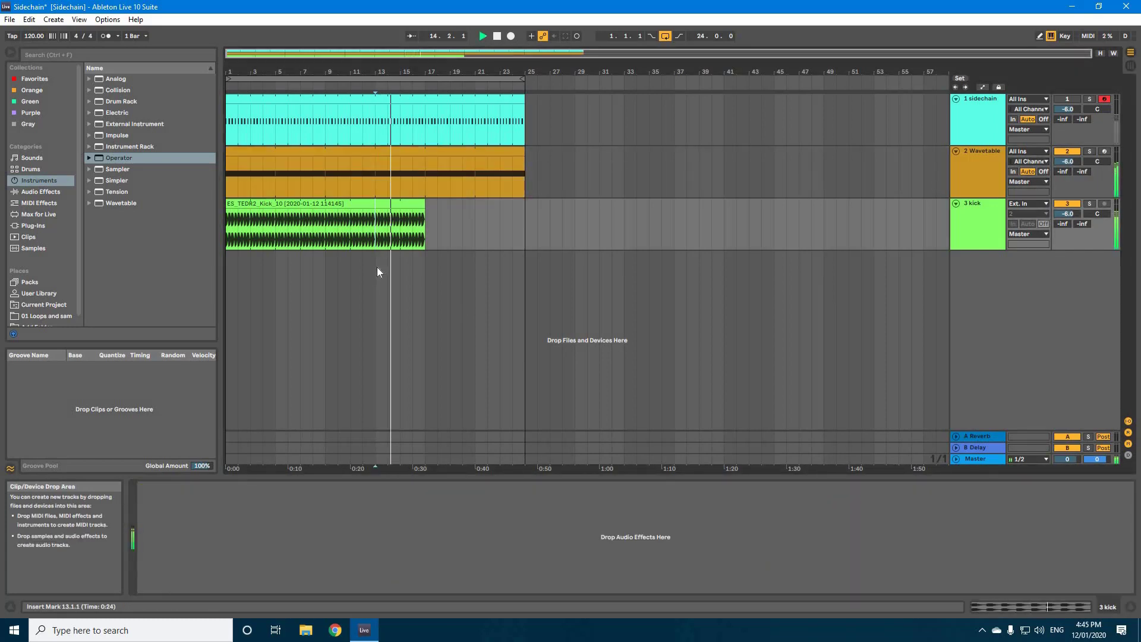
{"action": "key", "text": "space"}
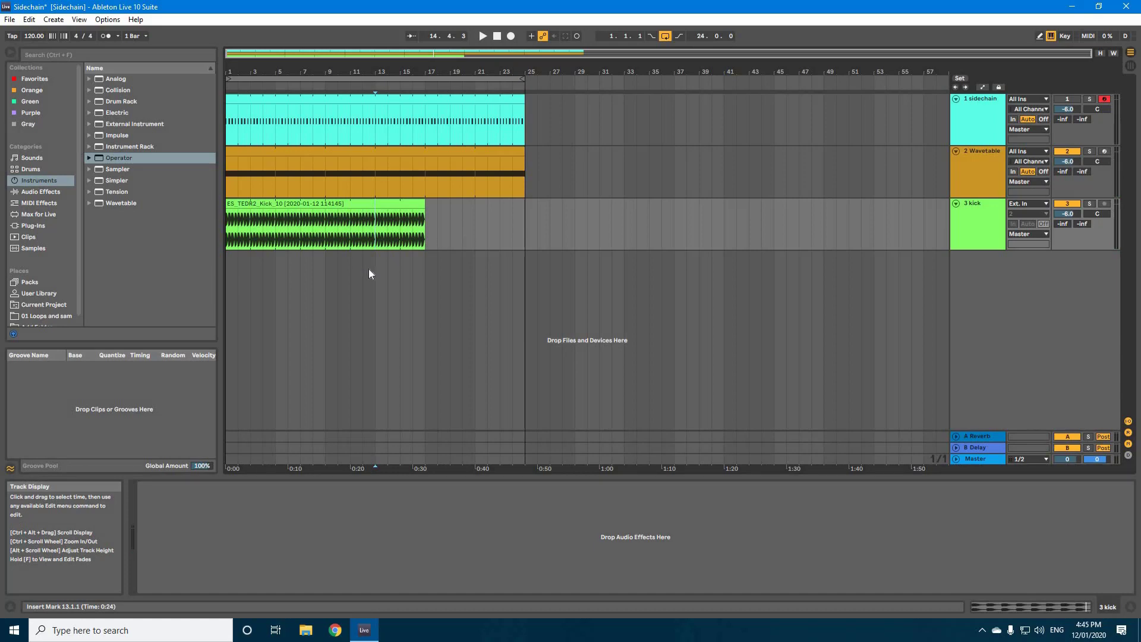
Play from bar 15, lower the threshold of the Wavetable track's Compressor to -31.0 dB during playback, and stop
{"action": "left_click", "coordinate": [402, 260]}
{"action": "key", "text": "space"}
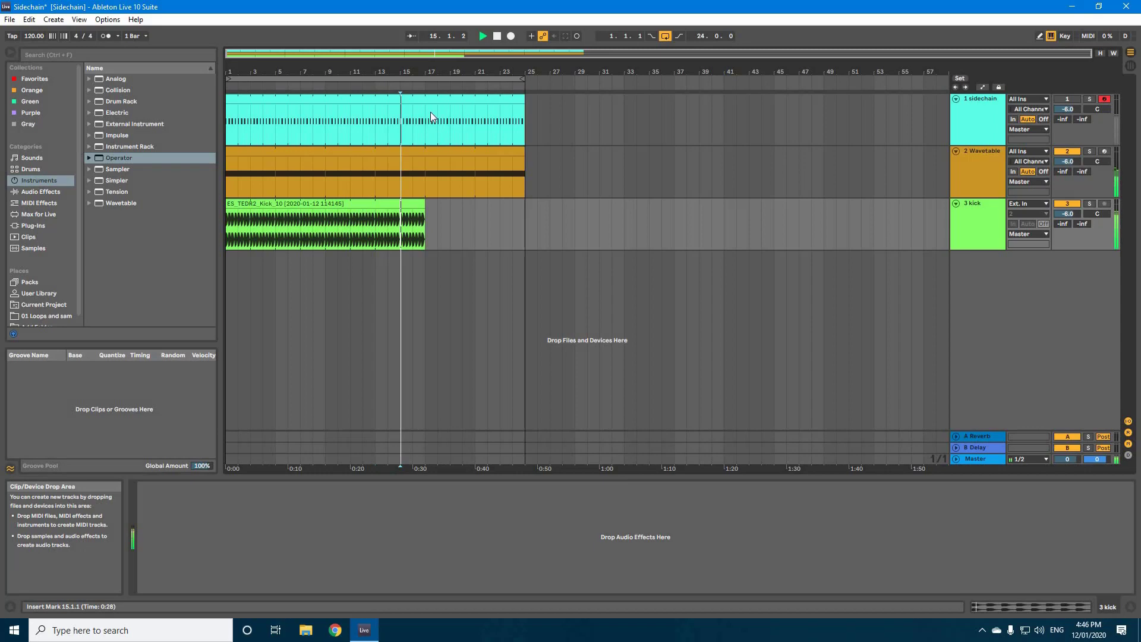
{"action": "left_click", "coordinate": [436, 148]}
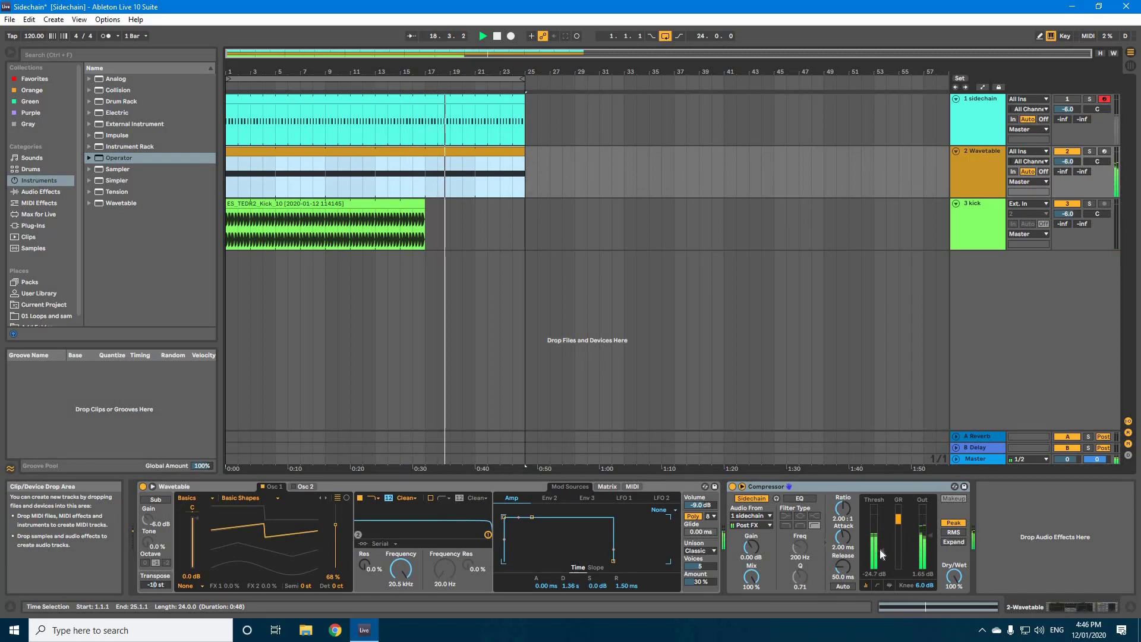
{"action": "mouse_move", "coordinate": [882, 554]}
{"action": "left_mouse_down"}
{"action": "mouse_move", "coordinate": [881, 574]}
{"action": "mouse_move", "coordinate": [882, 555]}
{"action": "left_mouse_up"}
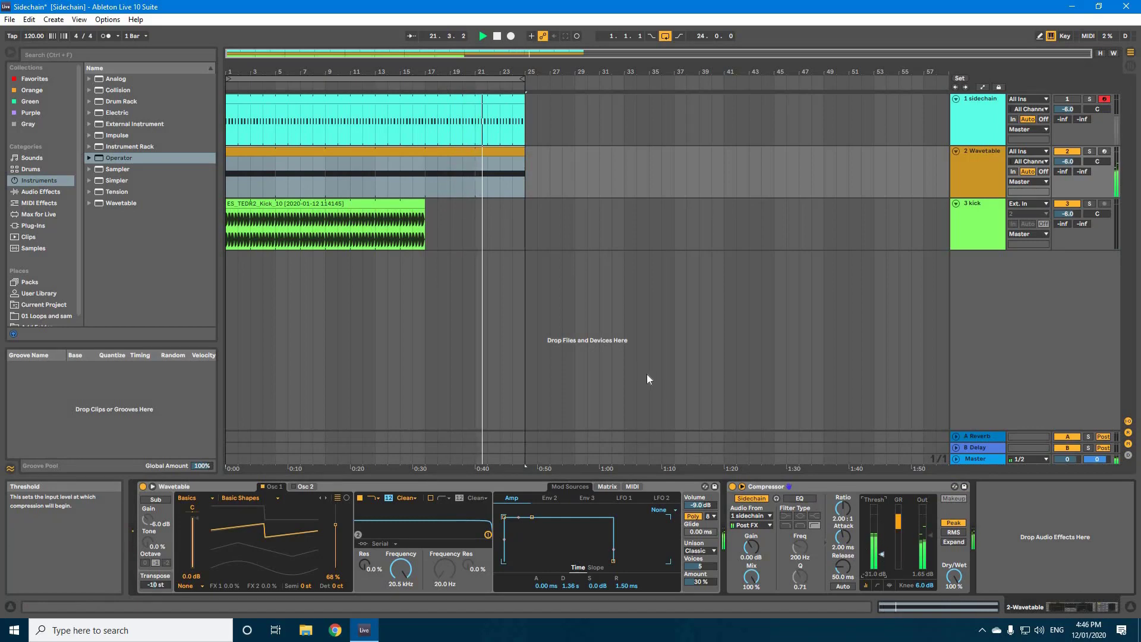
{"action": "key", "text": "space"}
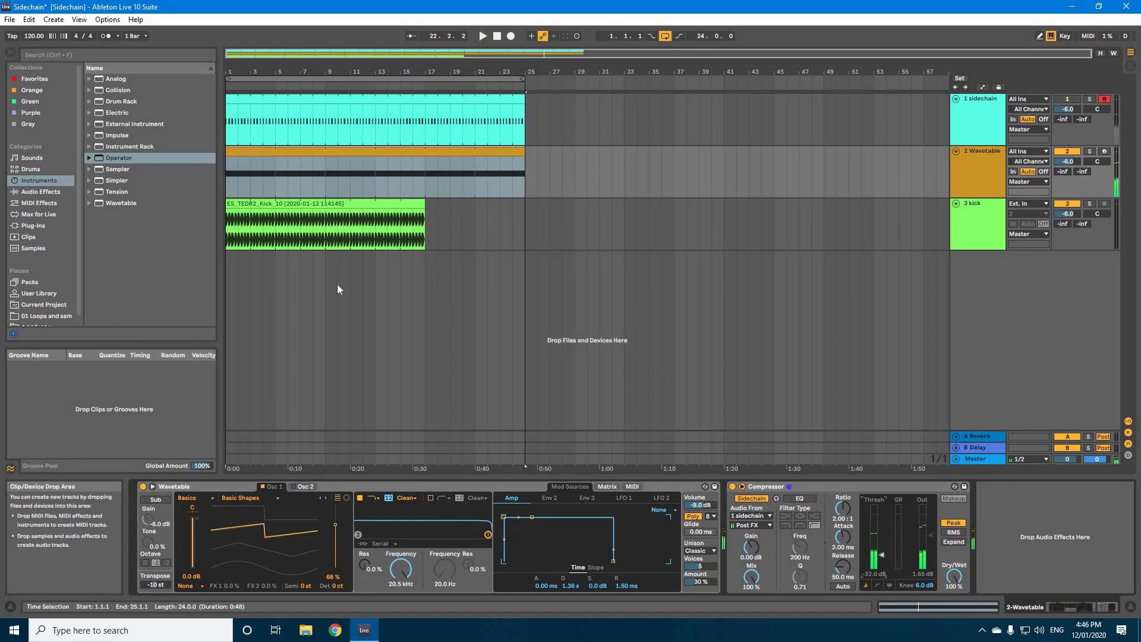